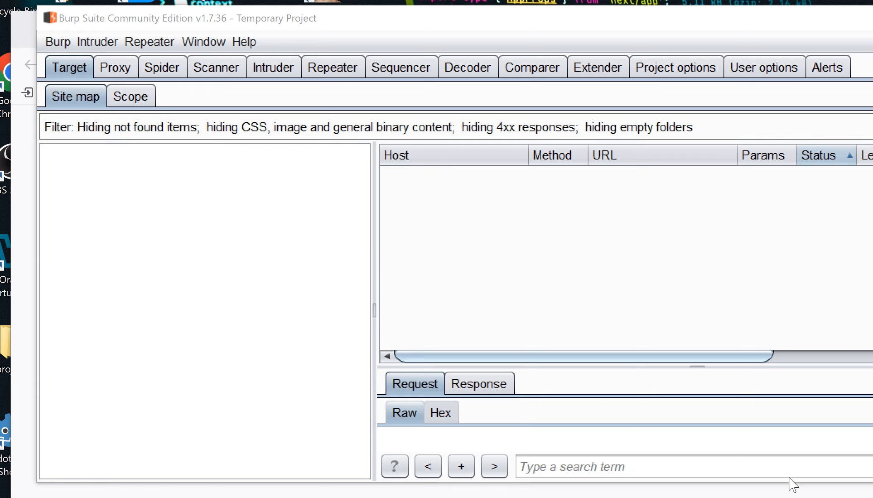
Bring Firefox to the front and load the owaspbwa site at 192.168.56.101 from the address-bar suggestions.
key("alt+Tab")
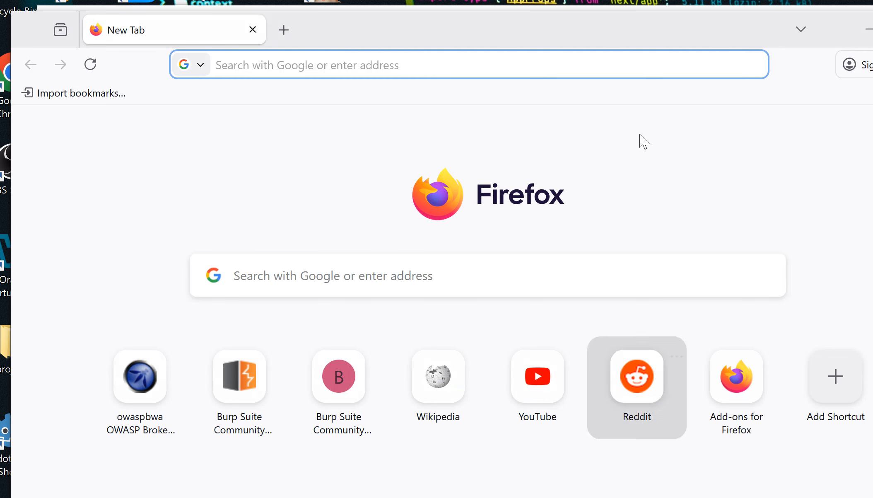
left_click_drag(656, 33, 665, 33)
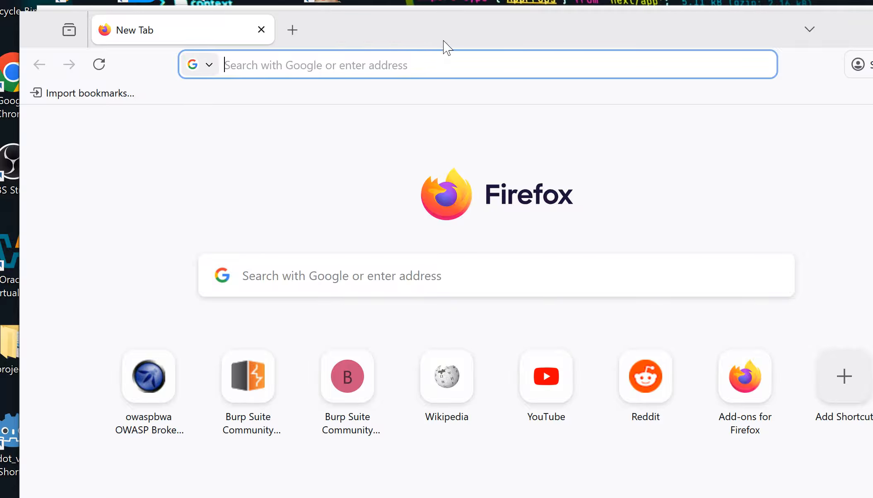
left_click(454, 64)
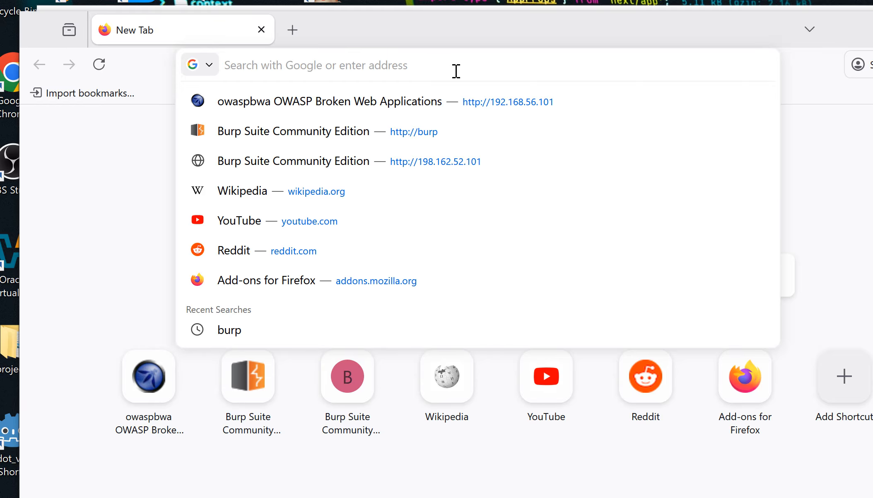
left_click(517, 104)
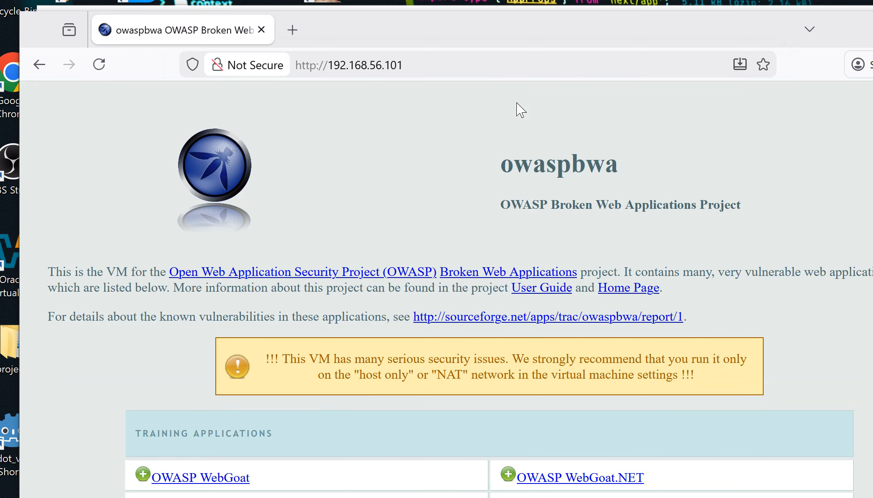
Open OWASP Mutillidae II from the owaspbwa Training Applications list.
scroll(448, 140, "down", 2)
scroll(448, 140, "down", 8)
scroll(448, 140, "up", 8)
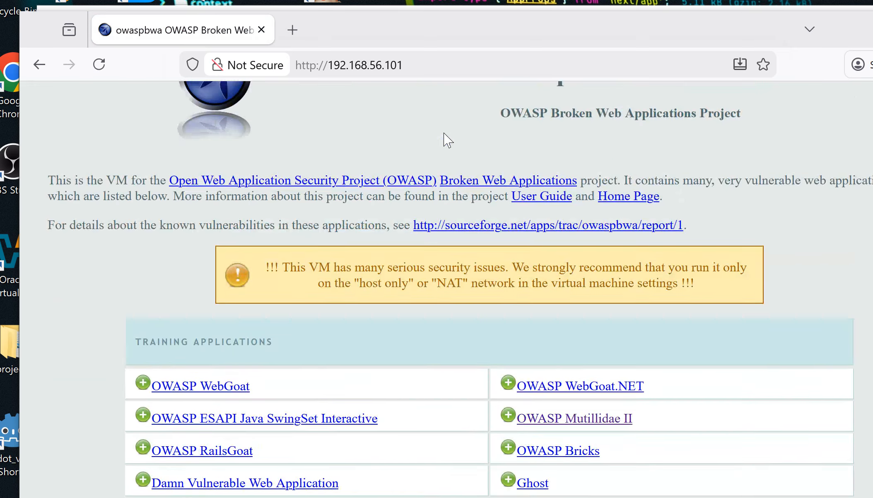
scroll(448, 140, "down", 4)
scroll(448, 140, "up", 4)
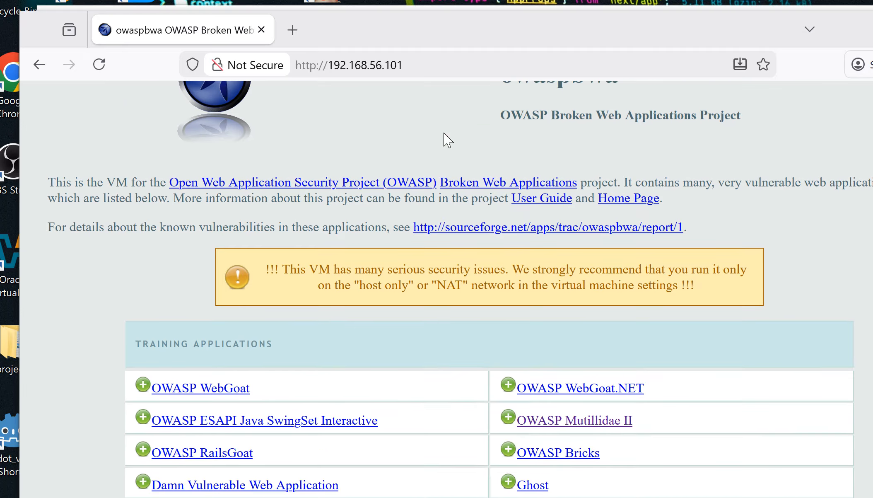
left_click(339, 65)
left_click_drag(338, 65, 435, 62)
left_click(89, 105)
left_click(574, 420)
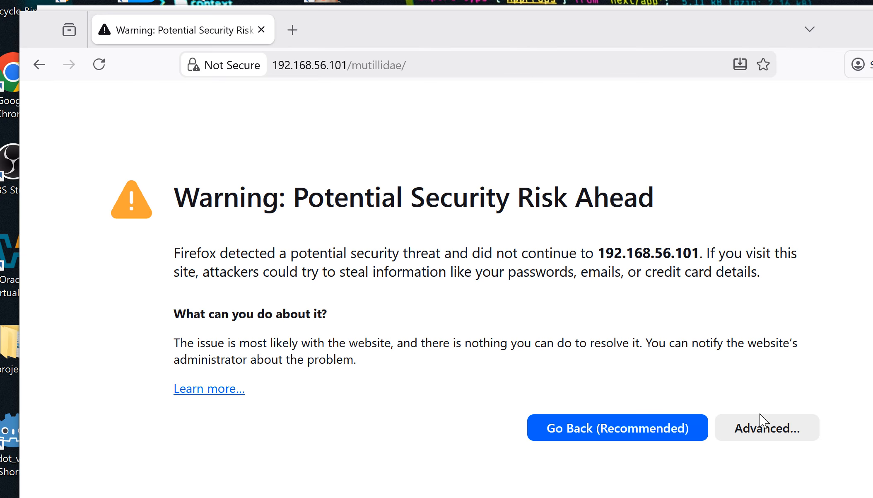
Accept the certificate risk to load Mutillidae, then log out of it.
left_click(763, 425)
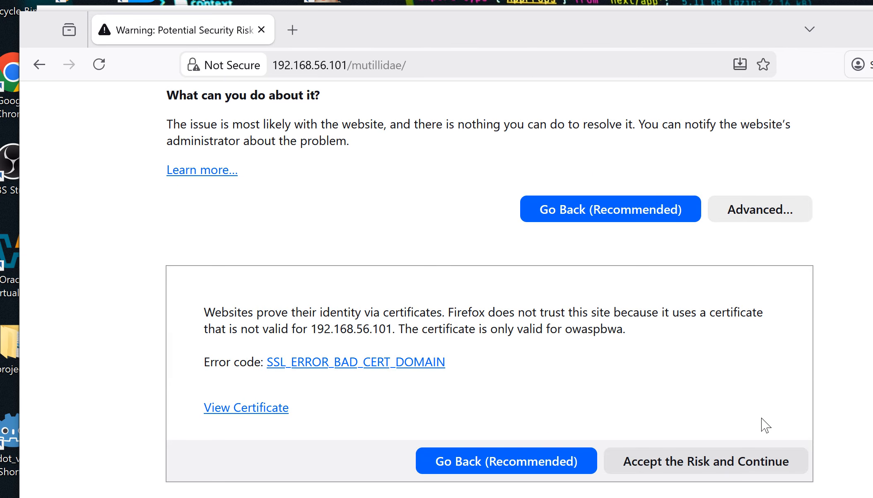
left_click(684, 463)
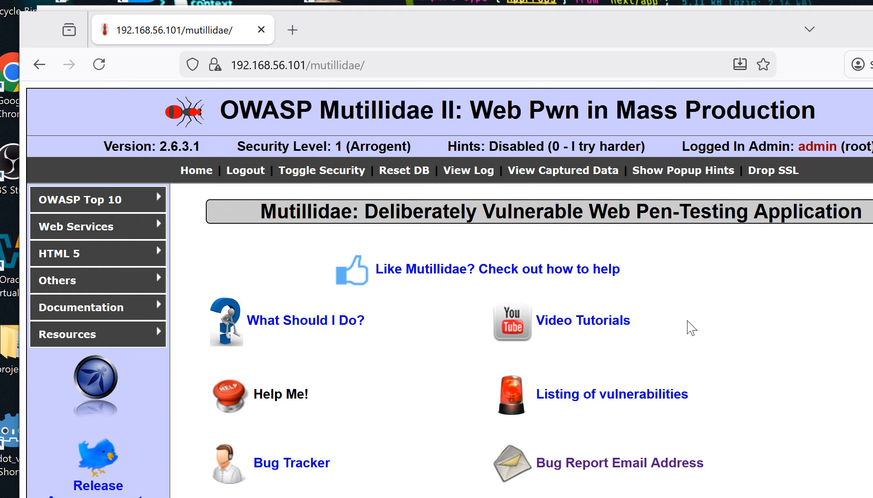
scroll(638, 323, "down", 3)
scroll(635, 325, "up", 3)
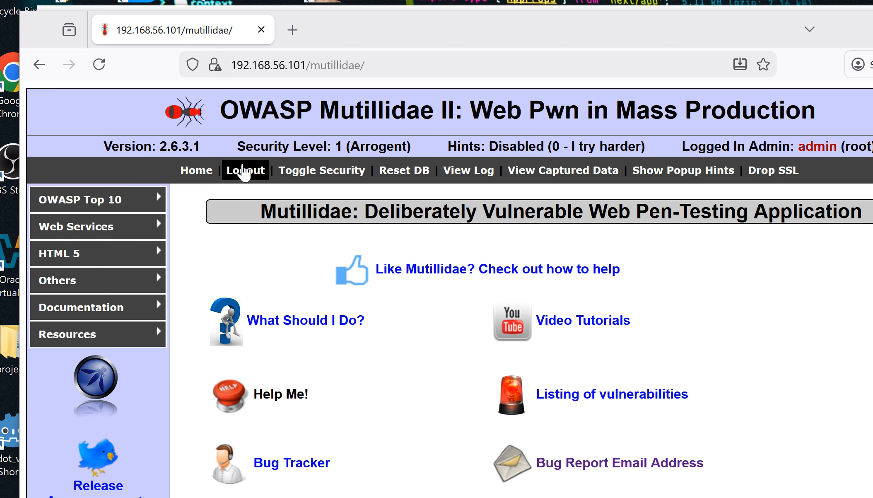
left_click(244, 170)
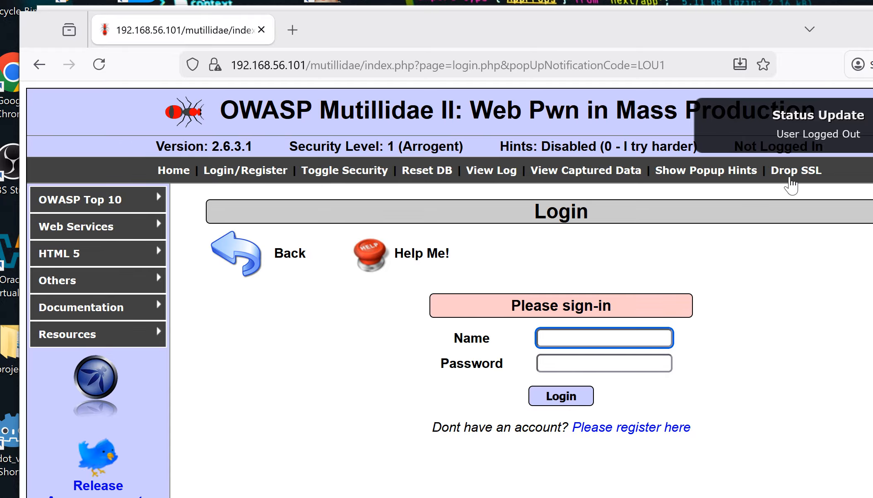
Switch to Burp Suite, whose Target site map lists the 192.168.56.101 requests.
mouse_move(787, 137)
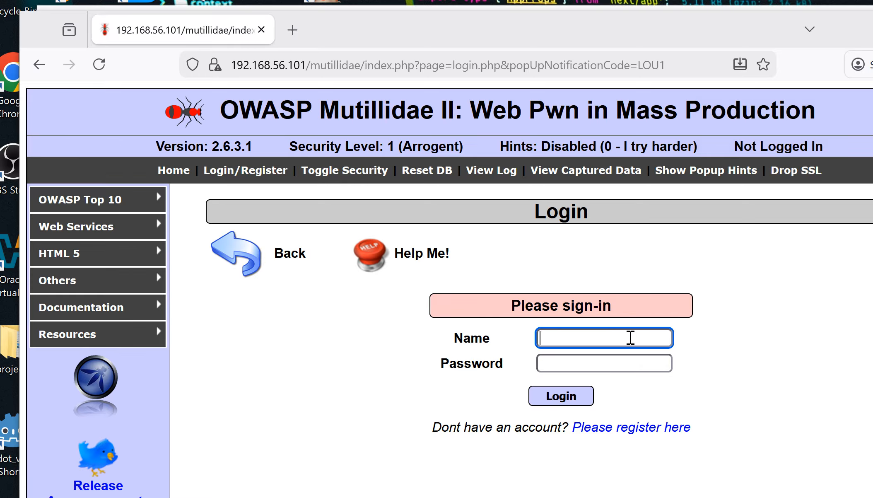
mouse_move(688, 497)
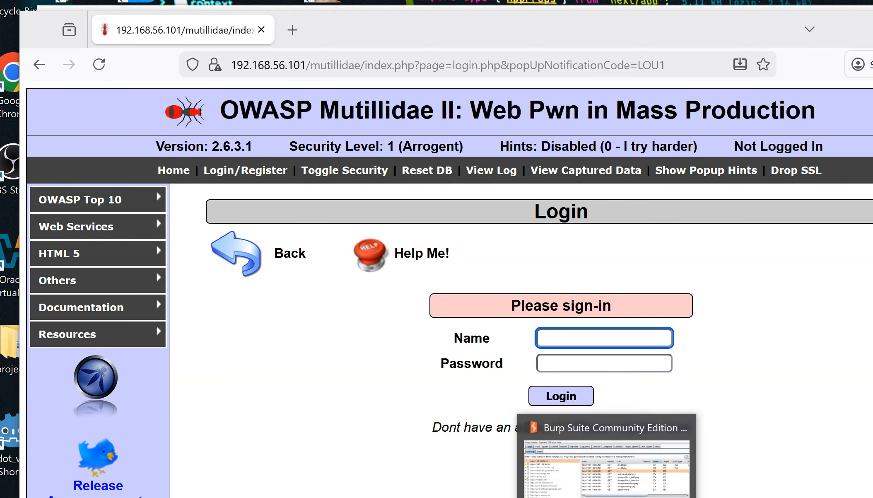
left_click(655, 497)
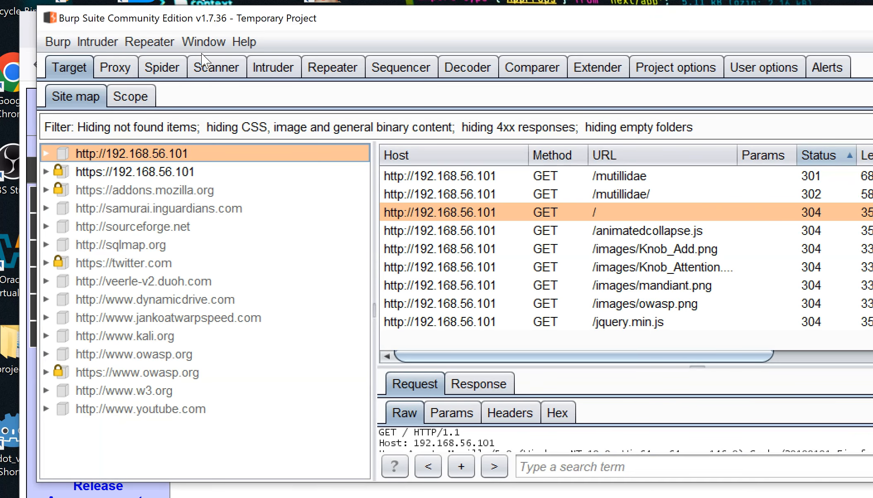
Check Burp's Proxy HTTP history, then go to the Mutillidae Home page in Firefox.
left_click(109, 66)
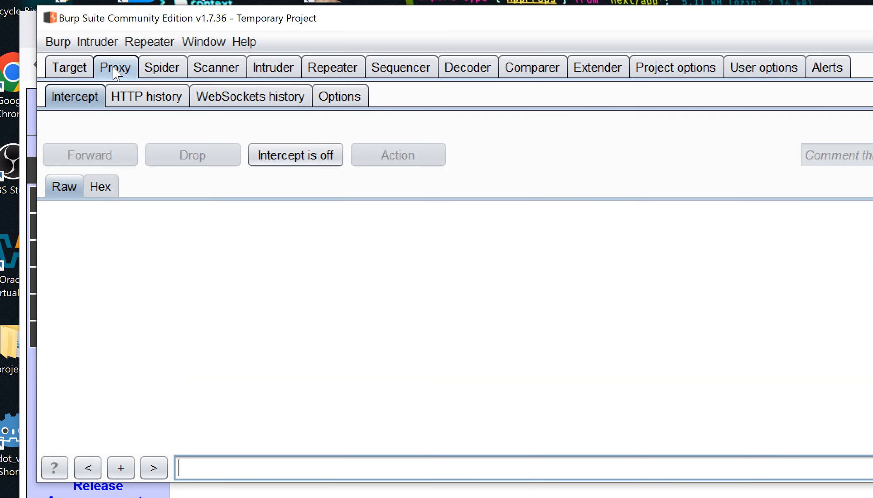
left_click(148, 98)
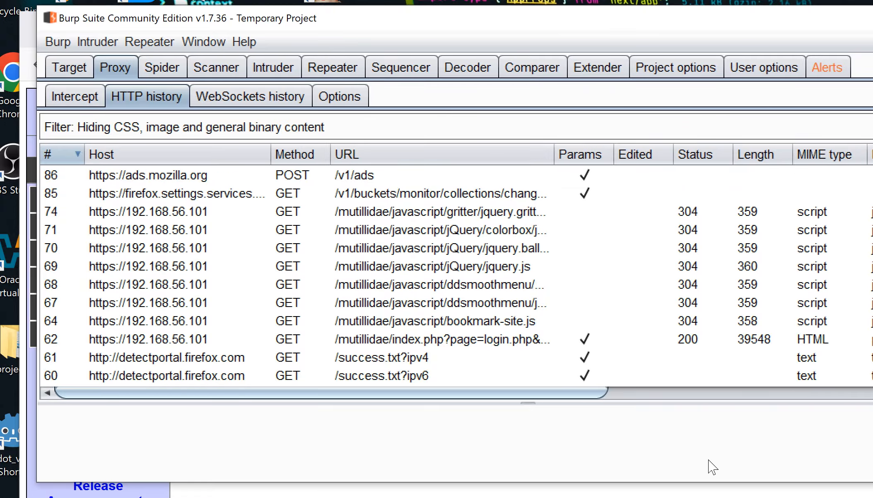
left_click(710, 485)
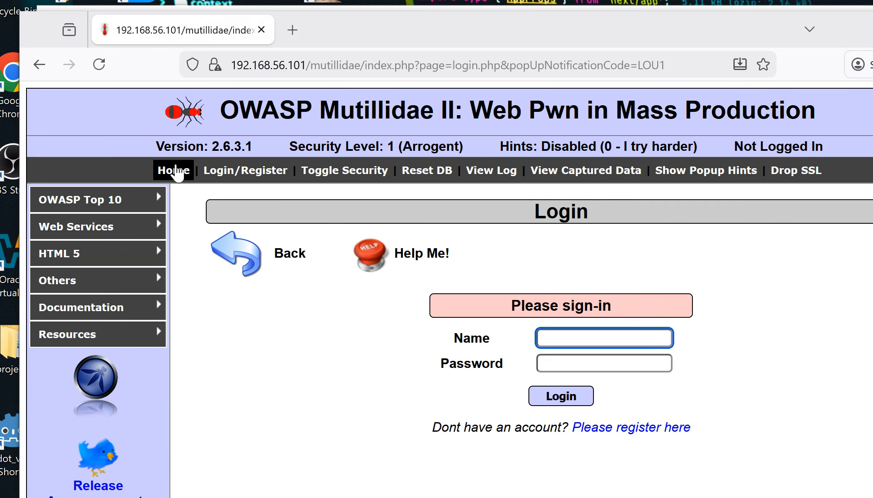
left_click(176, 171)
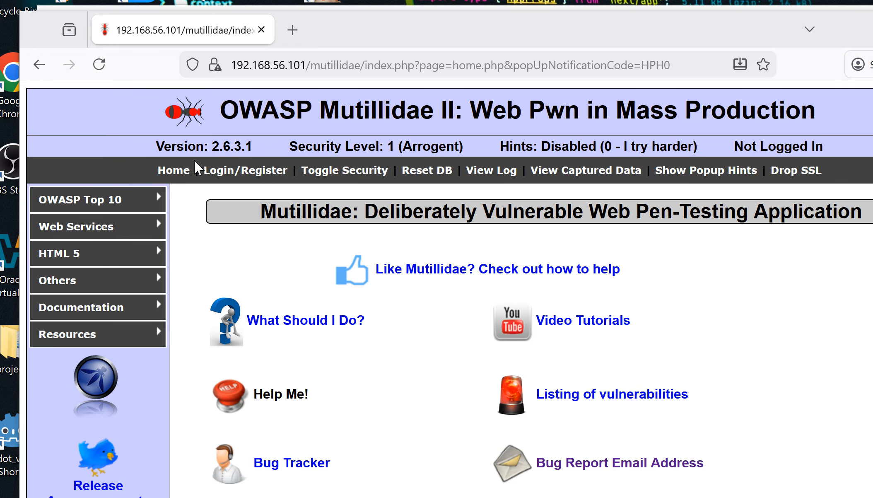
Look over the Mutillidae home page, then switch back to Burp's HTTP history showing home.php.
scroll(474, 285, "down", 10)
scroll(475, 285, "up", 10)
scroll(474, 285, "down", 1)
scroll(474, 285, "up", 1)
key("alt+Tab")
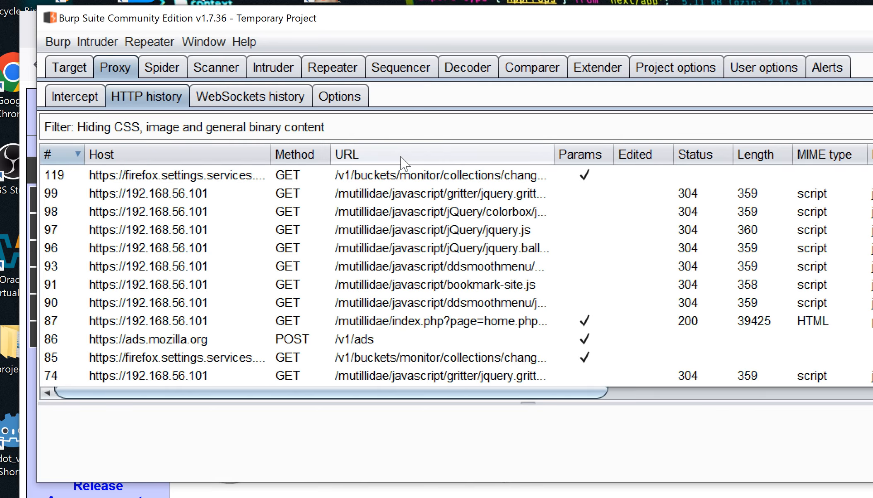
Find and select entry 119 in the Proxy HTTP history.
scroll(419, 337, "down", 1)
scroll(419, 338, "up", 1)
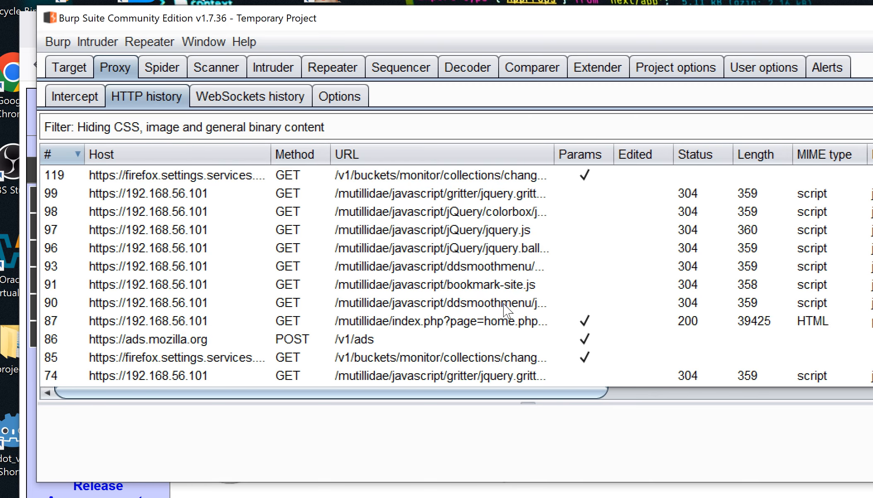
scroll(503, 312, "down", 3)
scroll(505, 311, "down", 5)
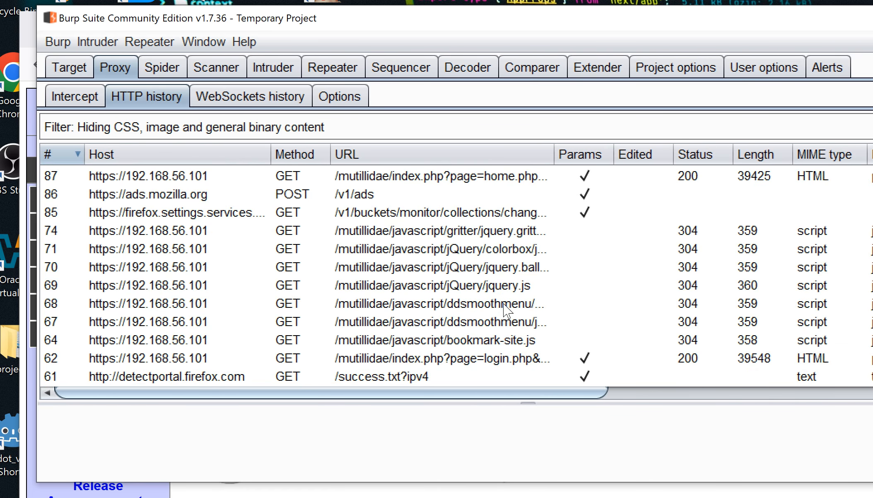
scroll(504, 310, "down", 7)
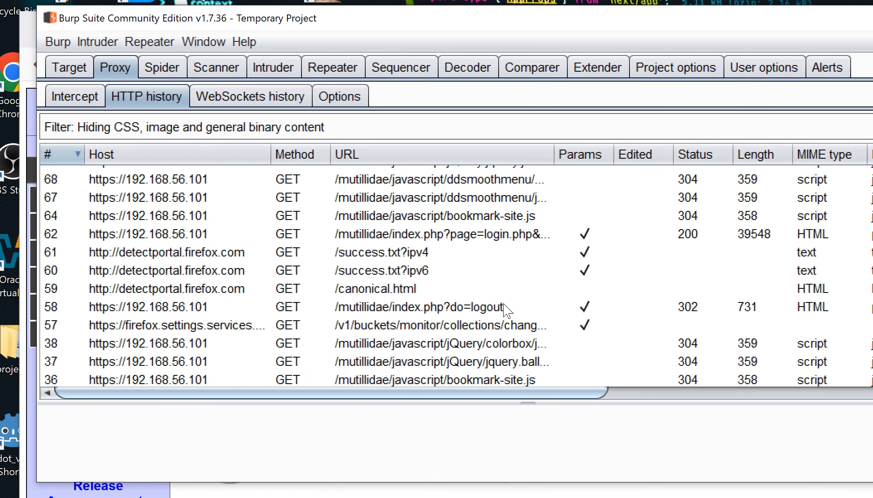
scroll(505, 310, "up", 15)
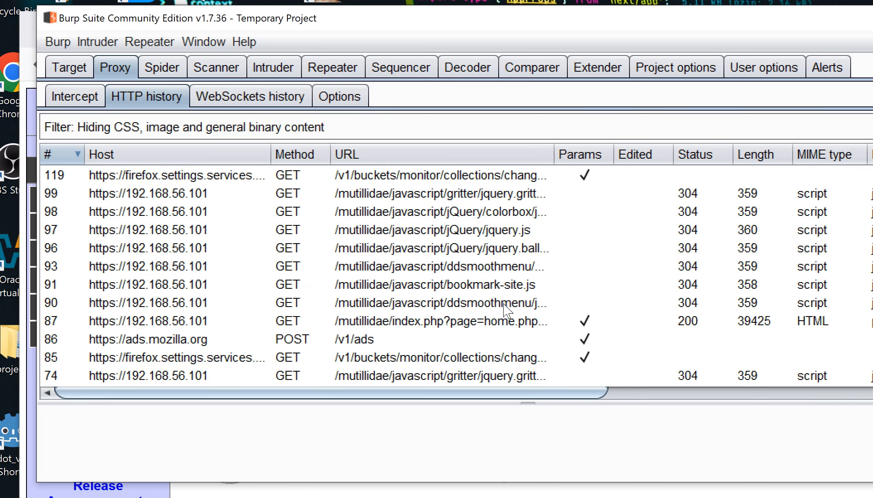
scroll(504, 310, "down", 1)
scroll(504, 310, "up", 1)
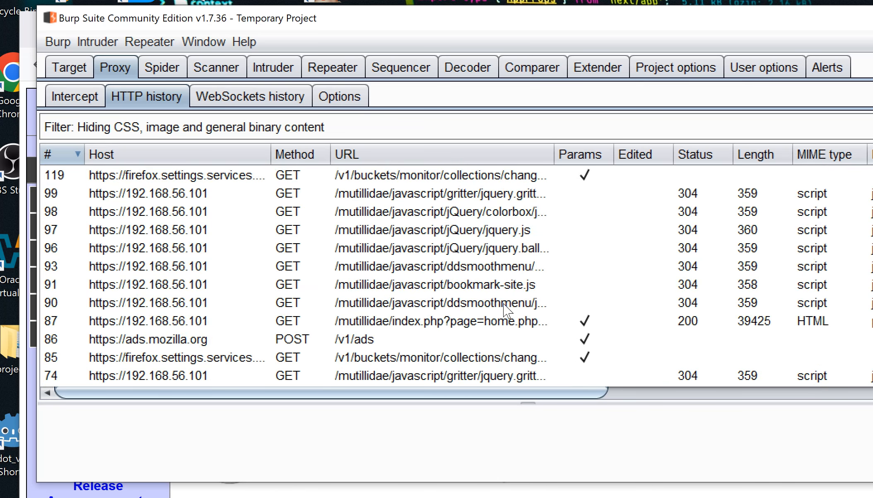
left_click(357, 180)
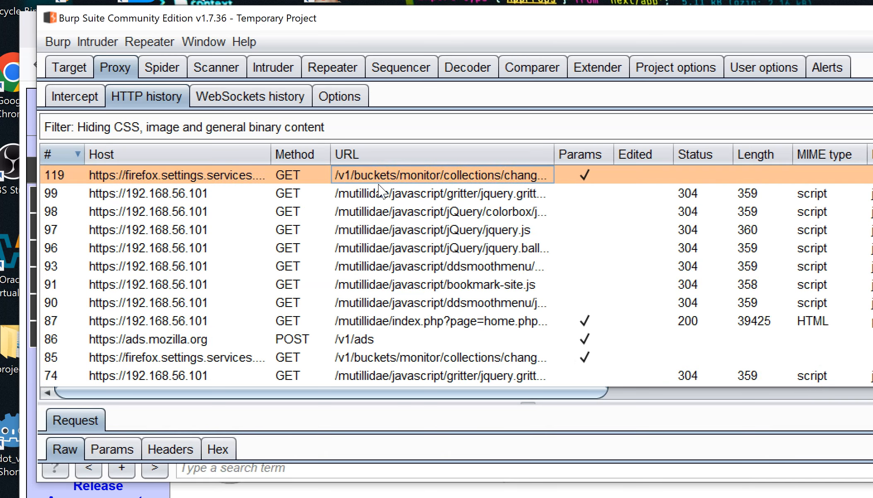
scroll(379, 189, "down", 20)
scroll(379, 189, "up", 20)
Highlight entry 119 green, then reload the Mutillidae home page in Firefox.
right_click(340, 180)
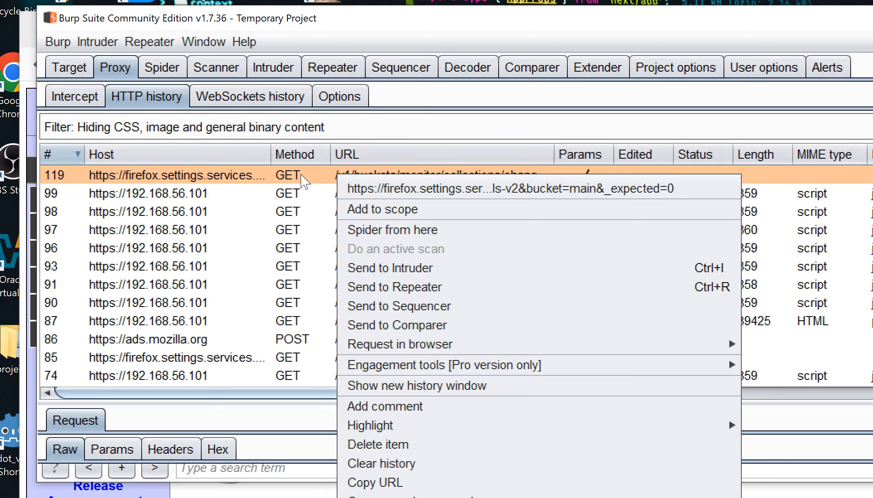
mouse_move(433, 432)
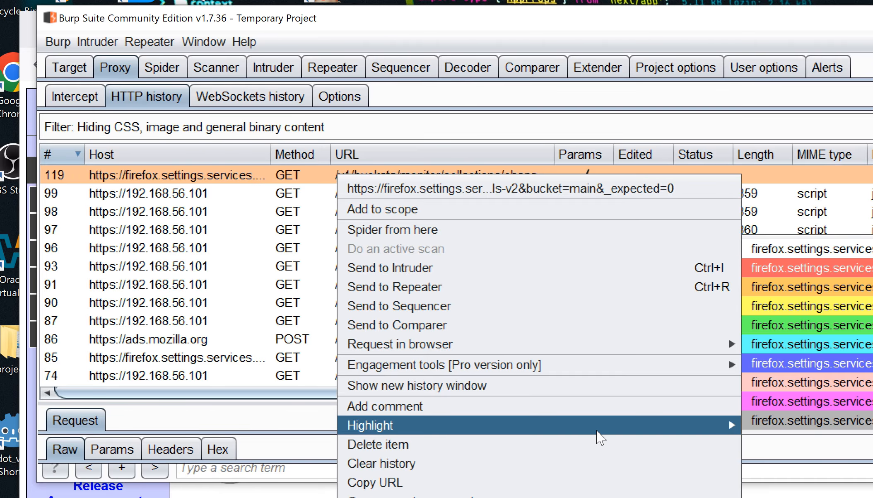
left_click(778, 320)
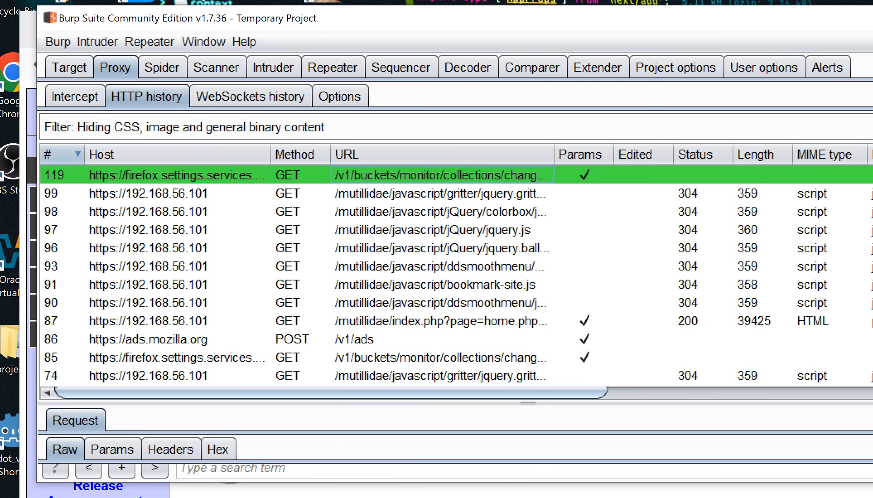
left_click(729, 497)
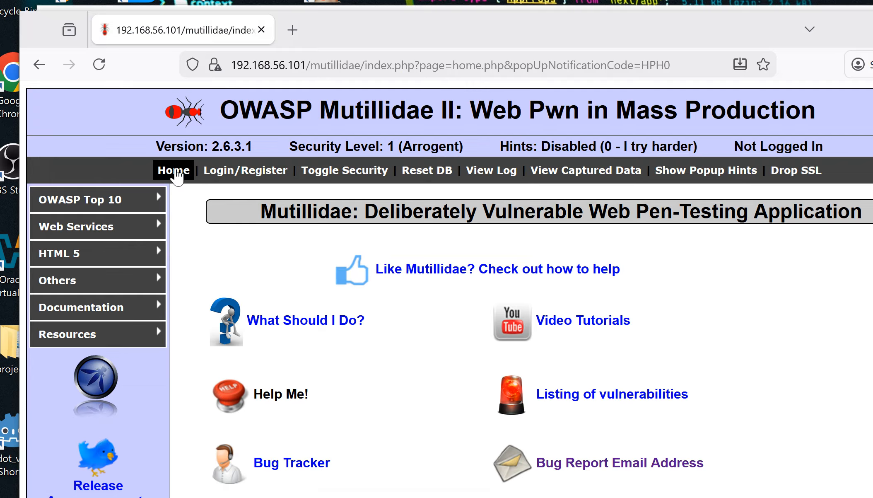
left_click(177, 175)
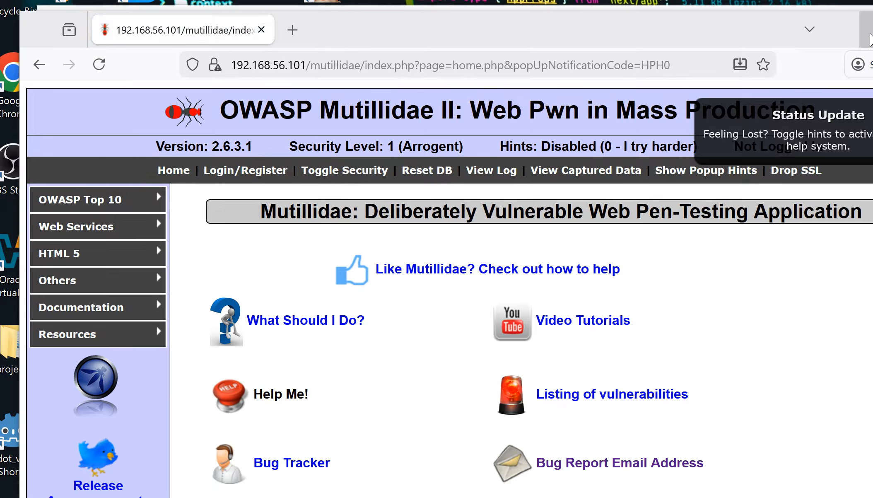
Minimize Firefox and select the new home-page request, entry 120, in Burp's history.
left_click(870, 39)
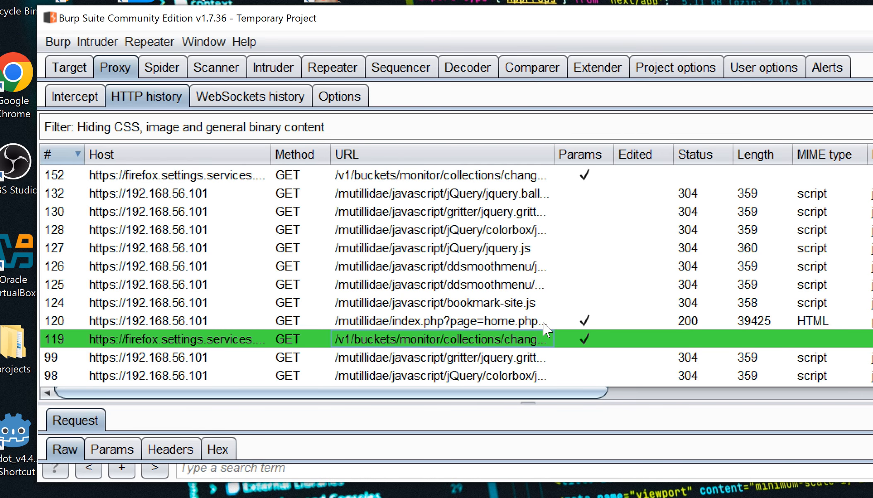
left_click(489, 322)
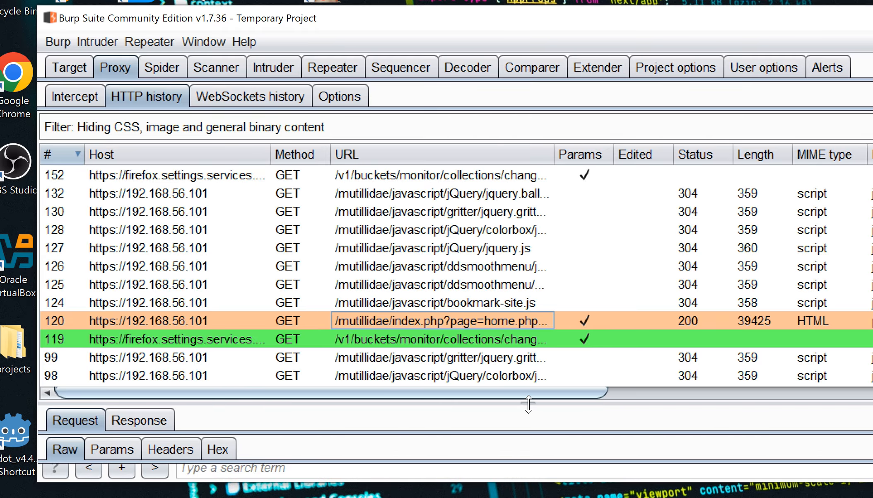
Enlarge the request pane to read entry 120's raw home.php GET, then open its context menu.
left_click_drag(528, 404, 558, 86)
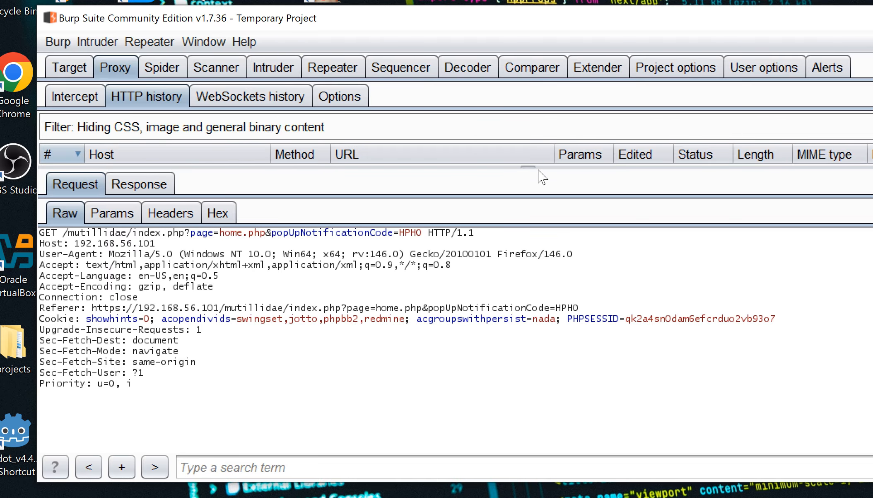
left_click_drag(531, 166, 532, 376)
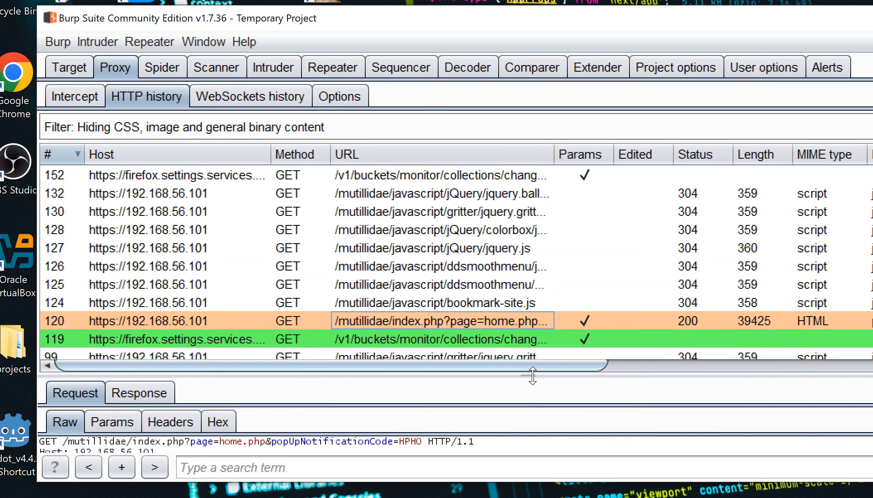
right_click(487, 328)
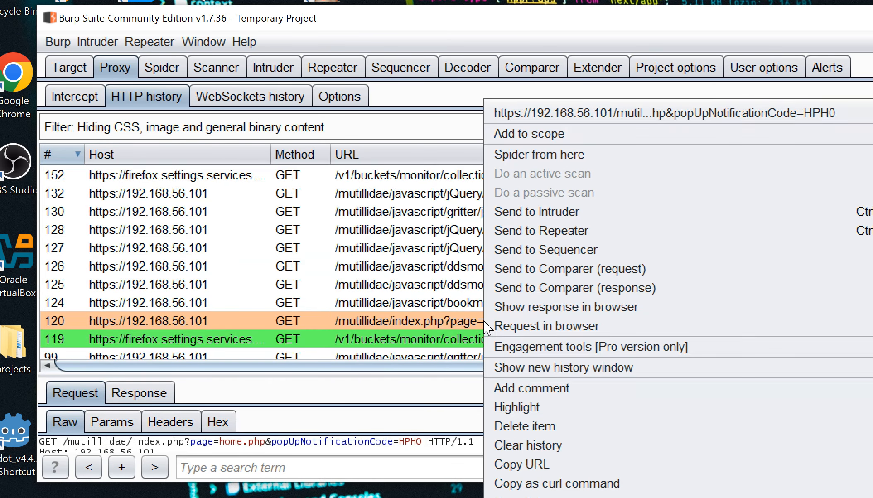
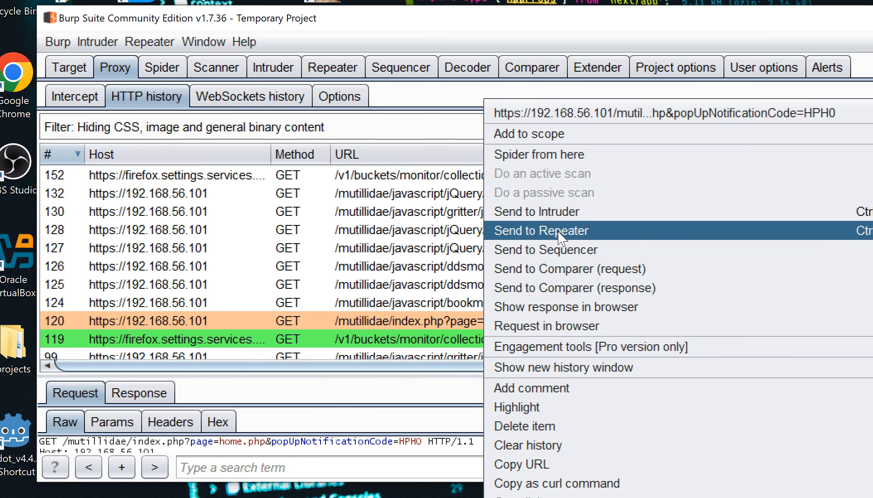
Send the index.php?page=home.php GET request, entry 120, to Repeater.
left_click(560, 234)
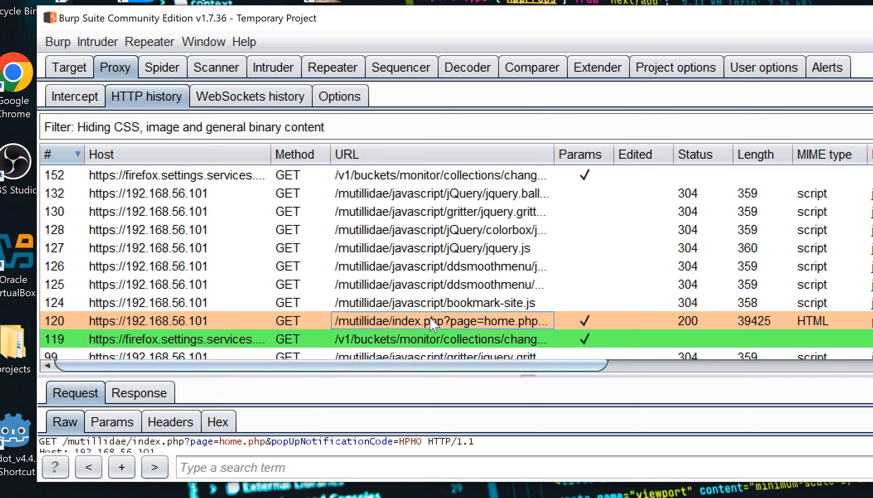
right_click(432, 323)
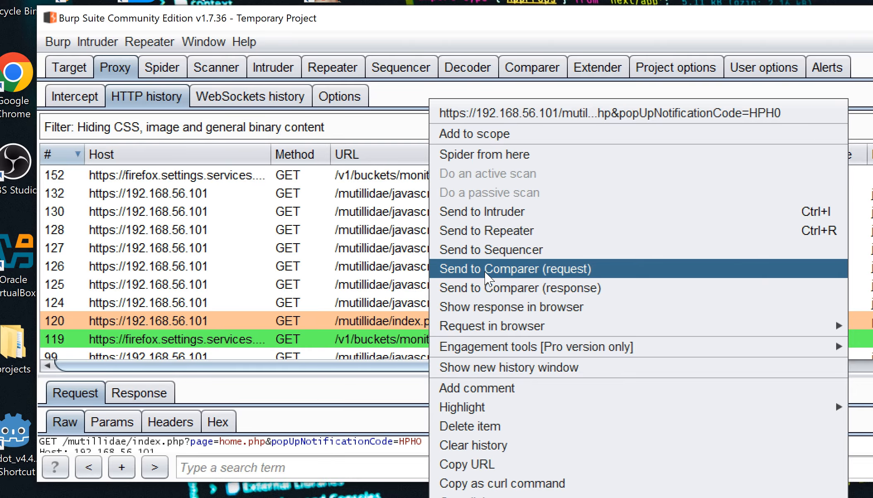
Send entry 120 to Comparer, check it in Comparer, then view it in Repeater tab 1.
left_click(486, 275)
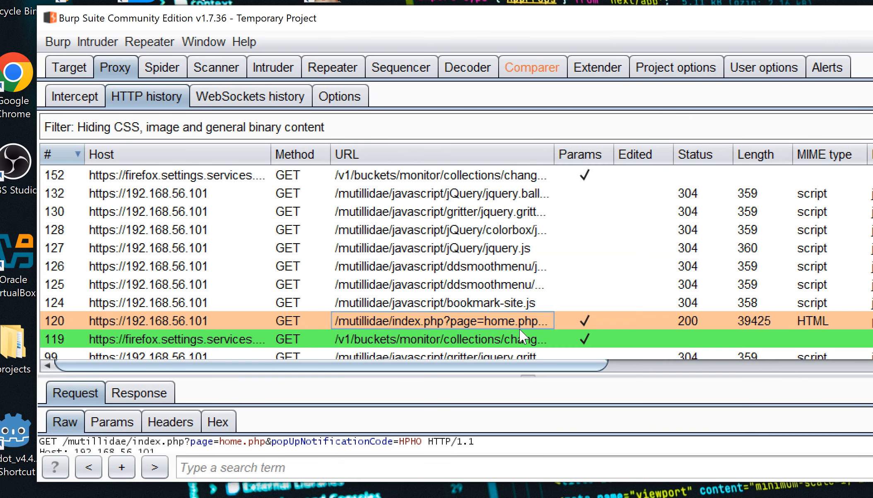
left_click(511, 67)
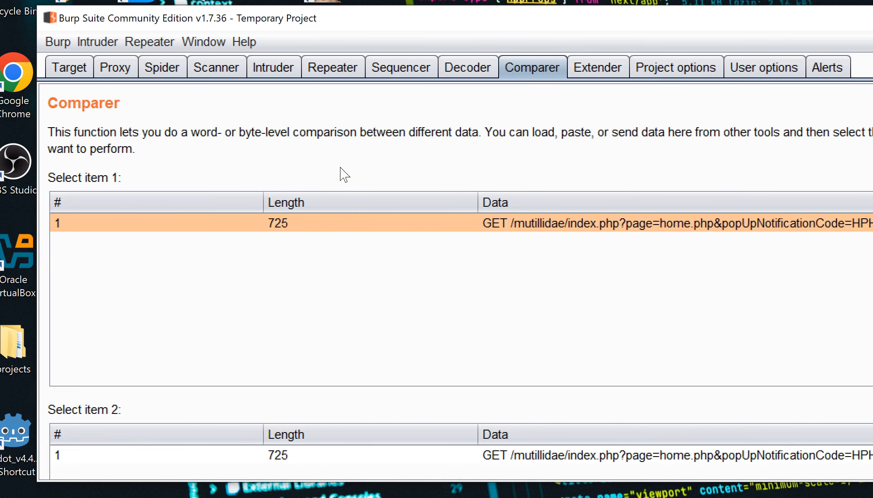
left_click(329, 69)
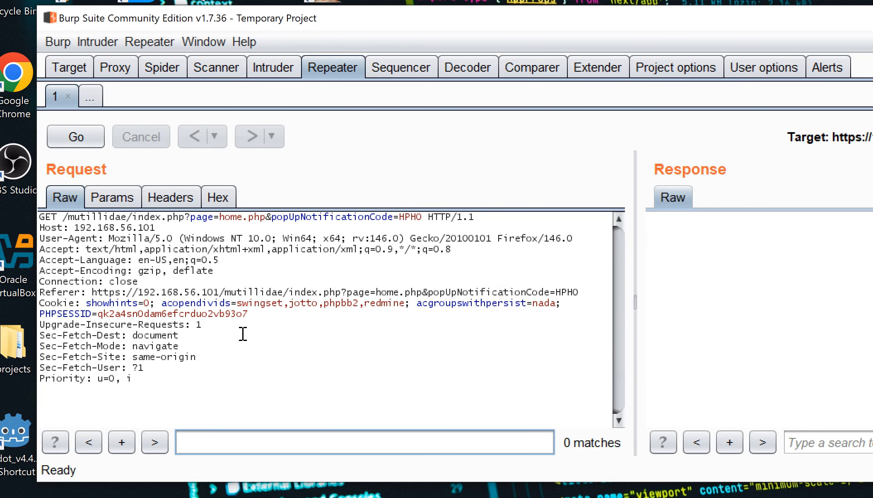
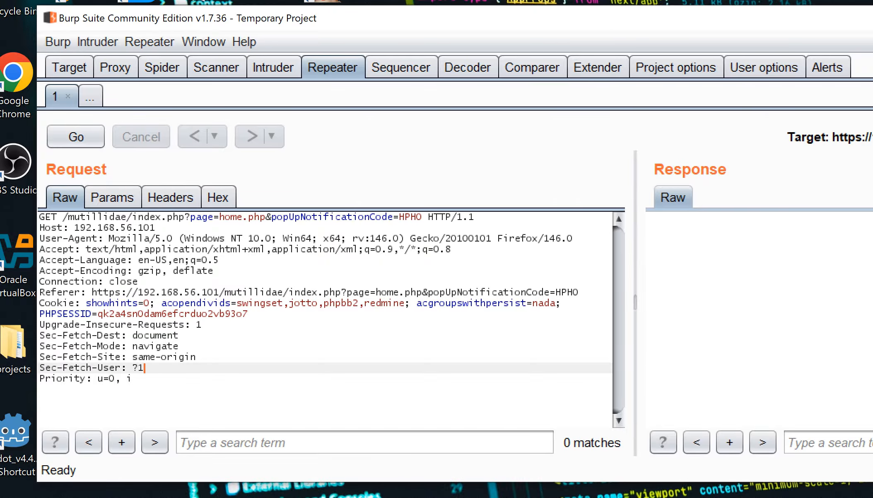
Bring Firefox with the Mutillidae home page to the front.
left_click(723, 493)
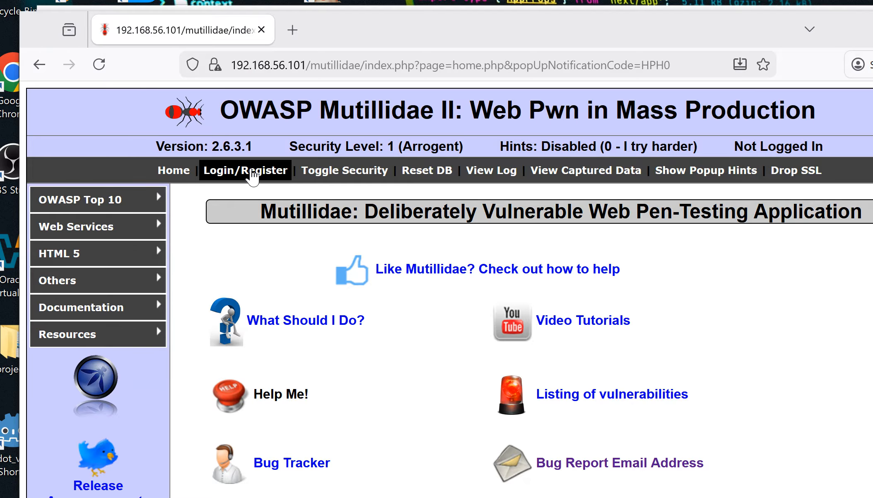
Log in to Mutillidae as admin with the account password, decline saving it, and return to Burp Suite.
left_click(252, 175)
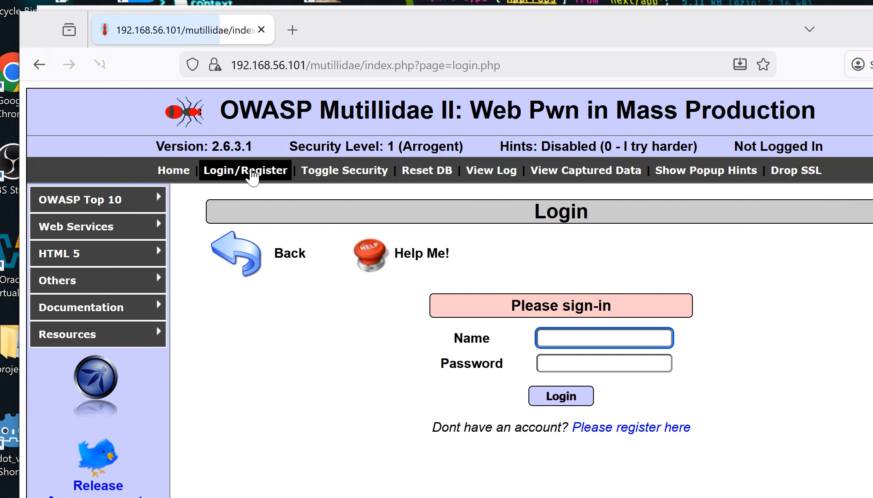
left_click(620, 378)
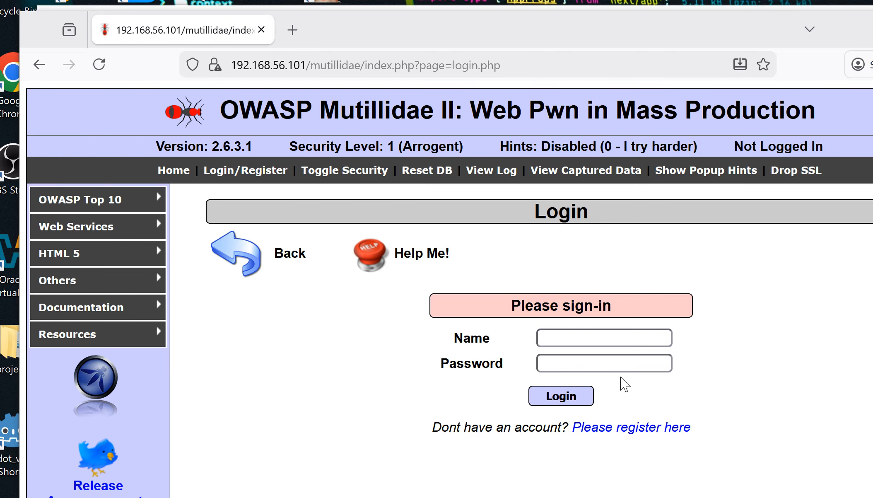
left_click(598, 339)
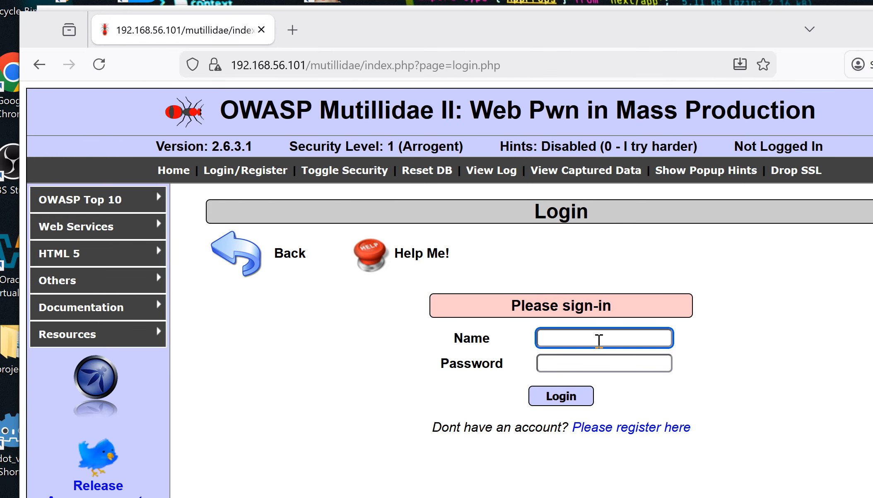
type("admin")
left_click(599, 370)
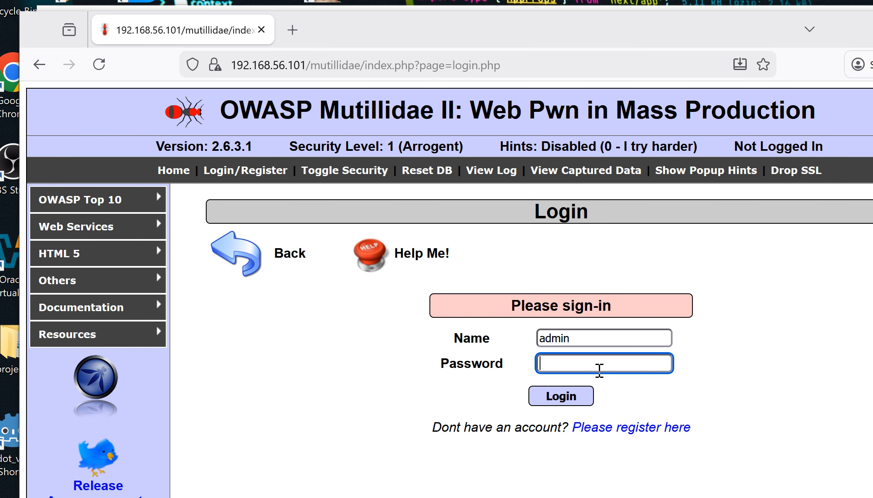
type("ad")
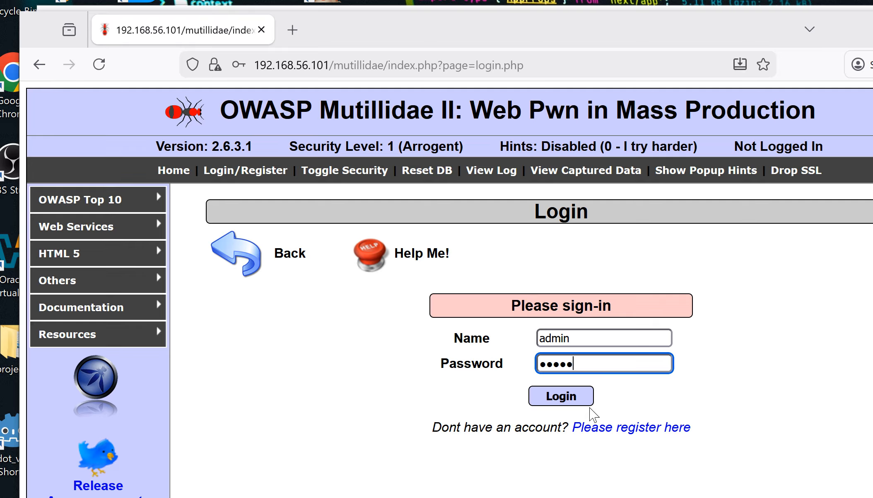
left_click(564, 397)
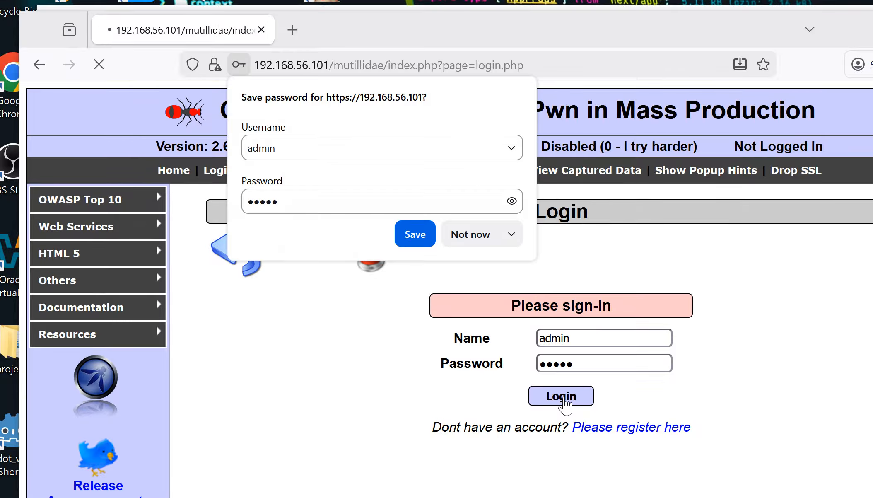
left_click(459, 236)
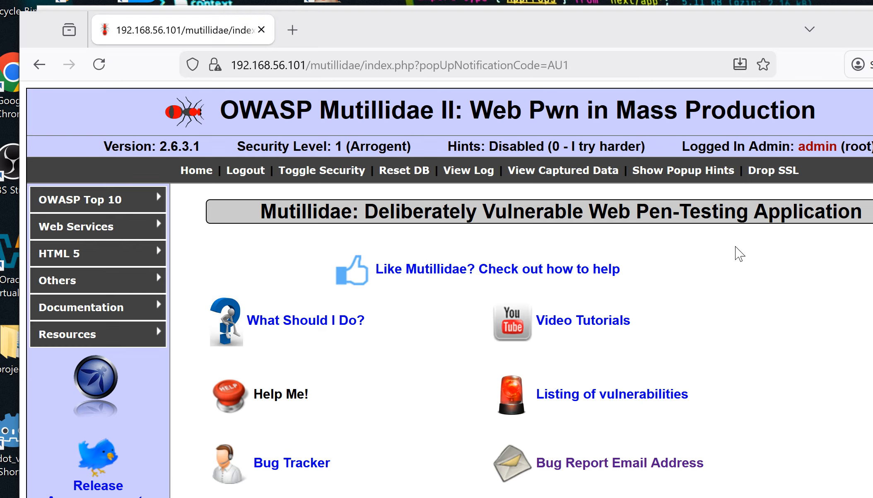
left_click_drag(750, 274, 762, 298)
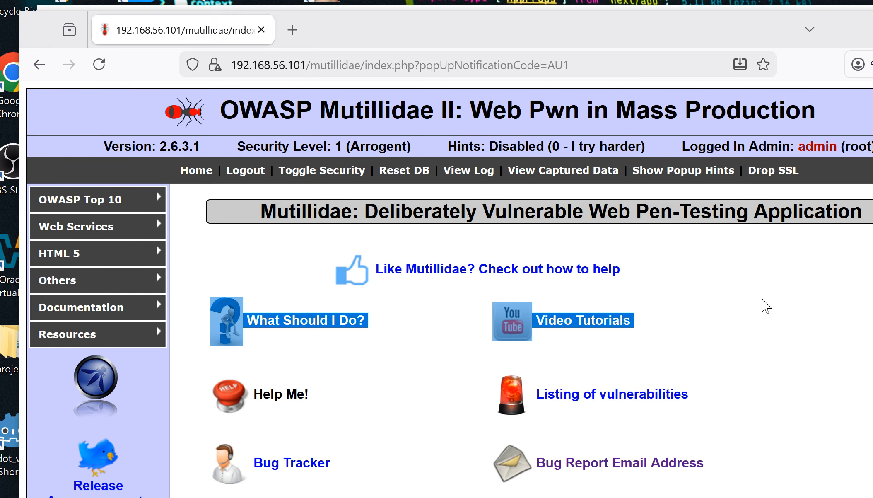
key("alt+Tab")
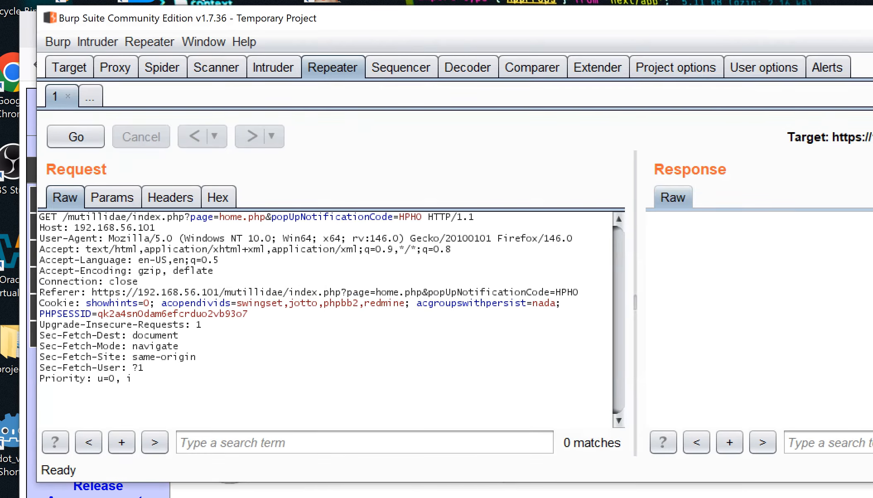
left_click(114, 68)
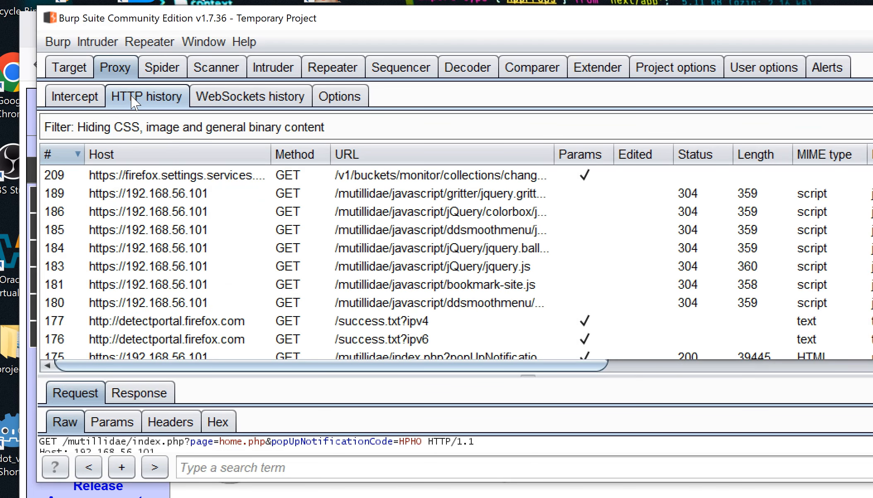
scroll(317, 234, "down", 9)
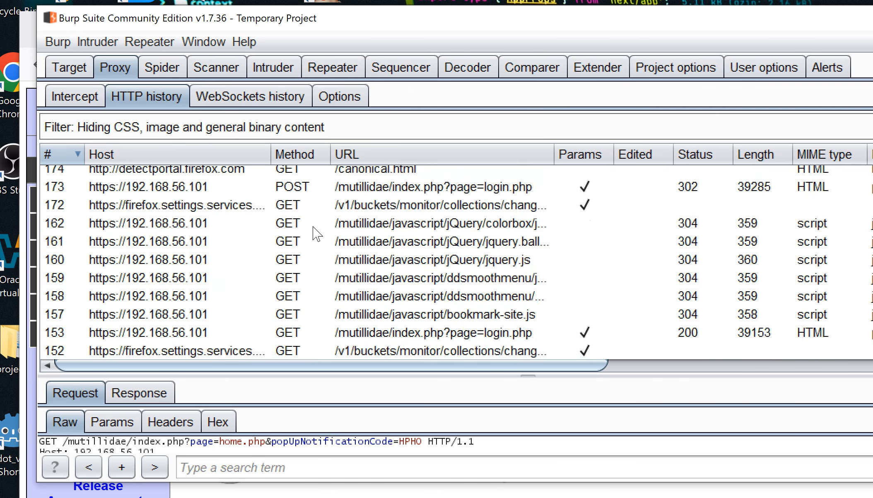
scroll(317, 234, "up", 9)
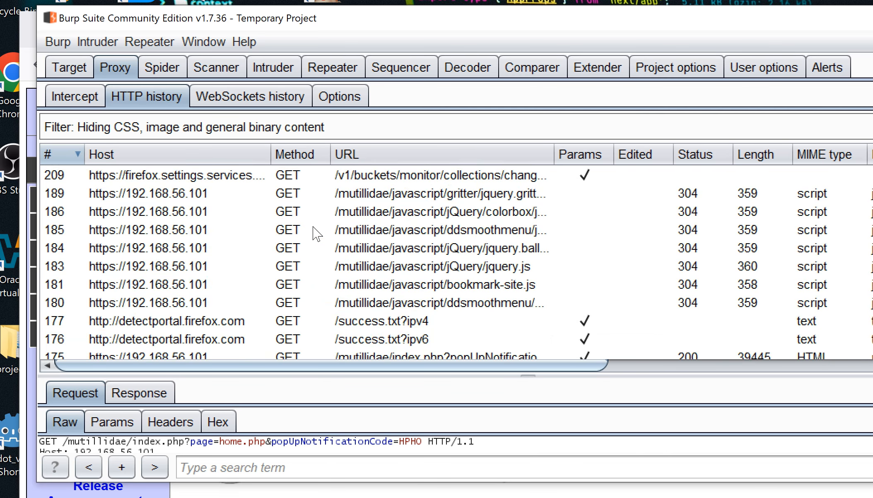
left_click(372, 175)
right_click(372, 175)
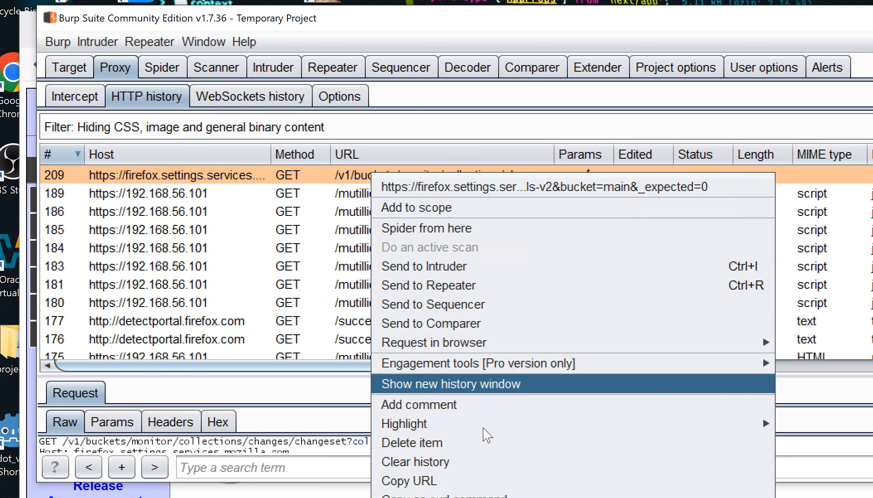
mouse_move(571, 426)
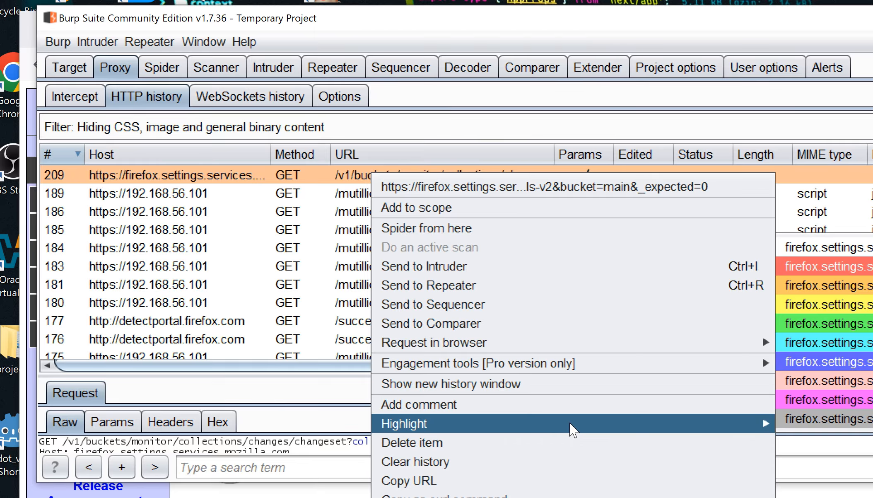
left_click(816, 326)
scroll(598, 263, "down", 5)
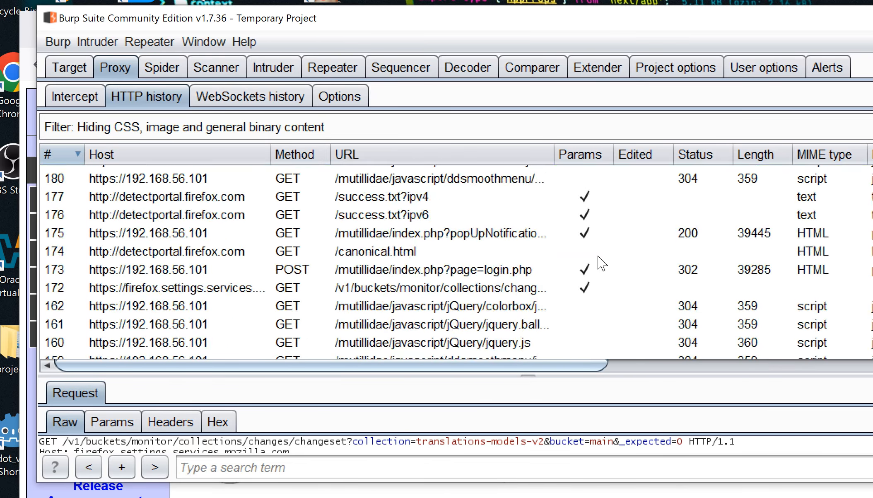
scroll(601, 263, "down", 1)
scroll(602, 263, "up", 10)
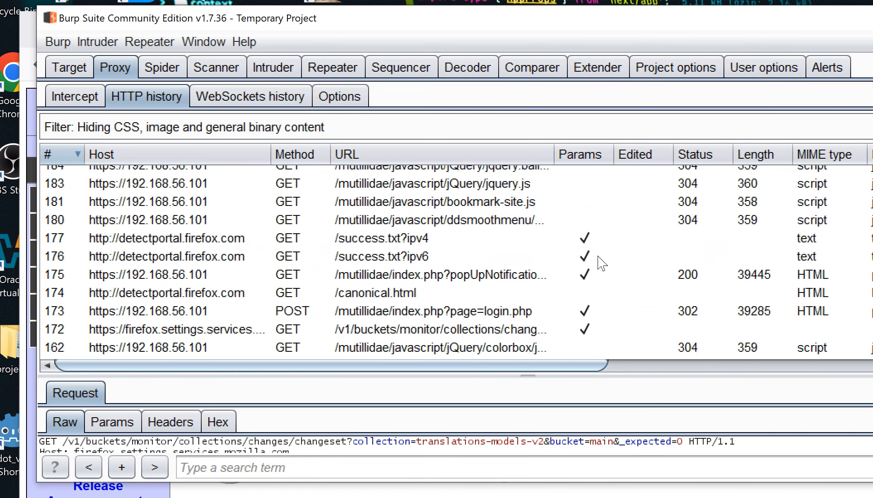
scroll(602, 263, "down", 5)
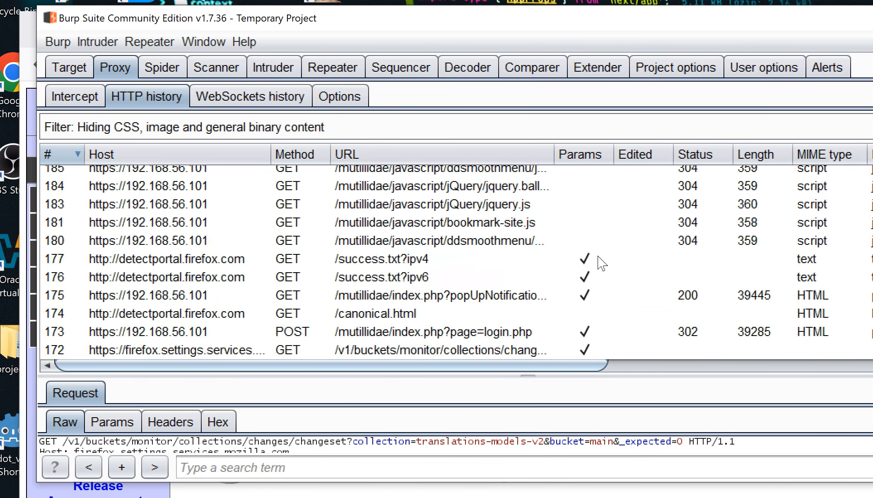
scroll(602, 263, "down", 5)
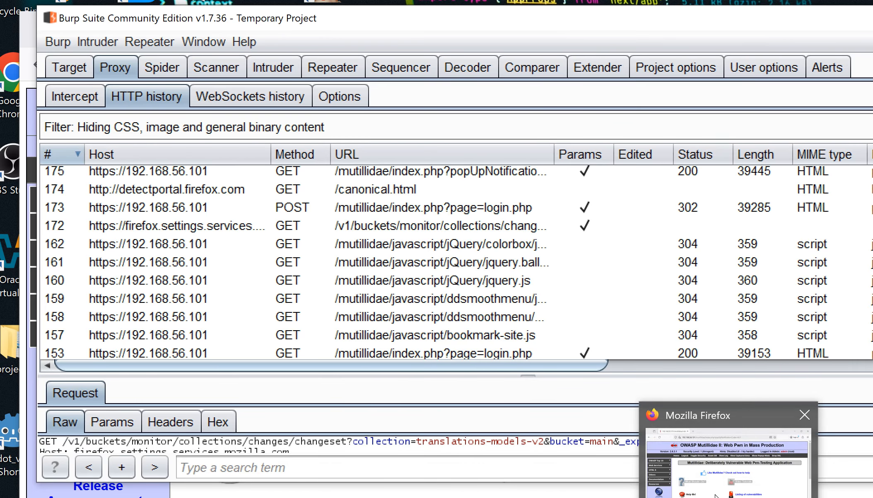
Log the admin session out of Mutillidae in Firefox so the header shows Not Logged In.
left_click(716, 495)
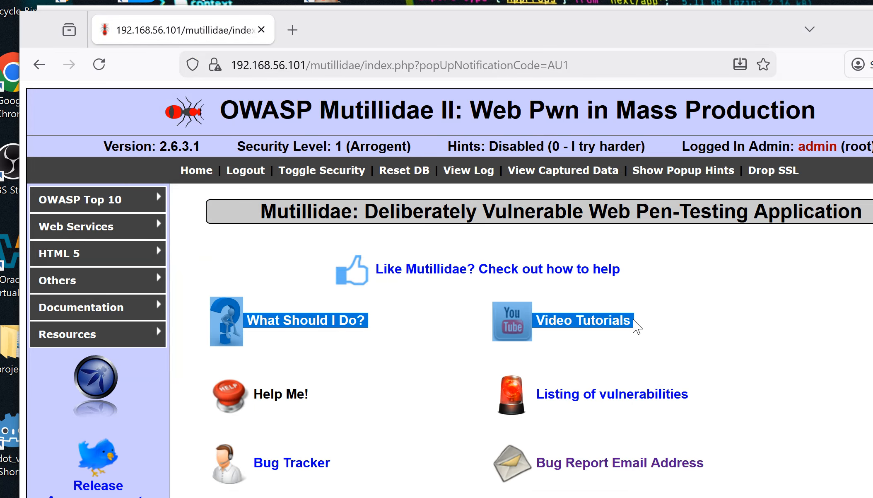
left_click(741, 282)
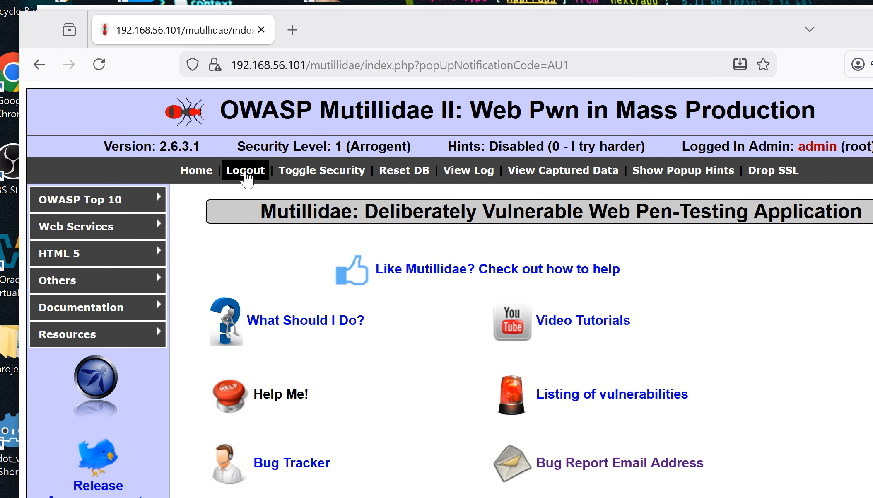
left_click(250, 172)
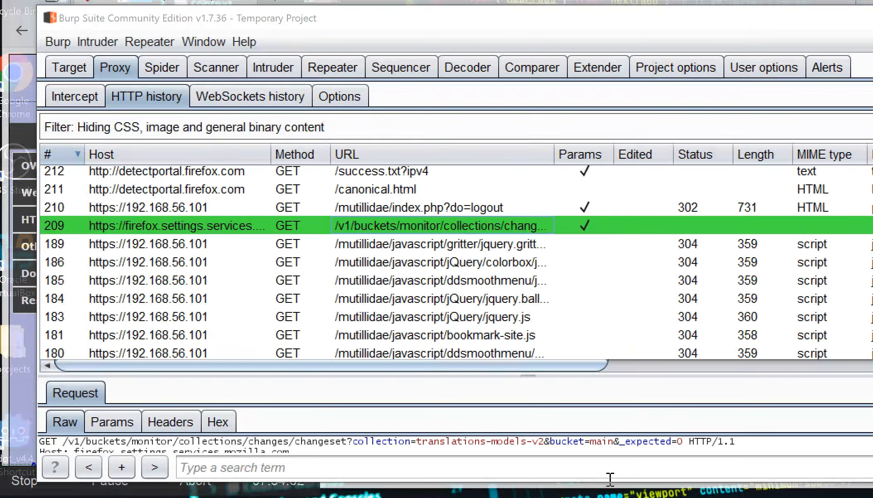
In Proxy HTTP history, select request 175, GET index.php?popUpNotificationCode=AU1.
left_click(610, 479)
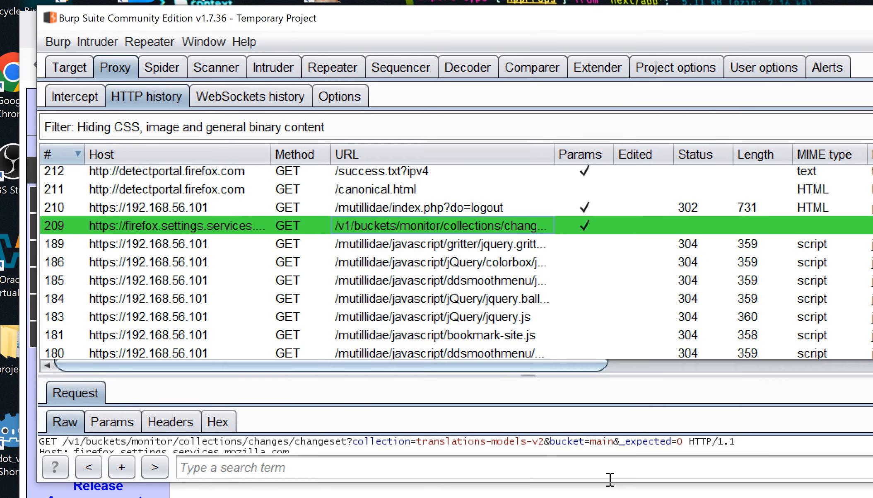
scroll(408, 213, "up", 4)
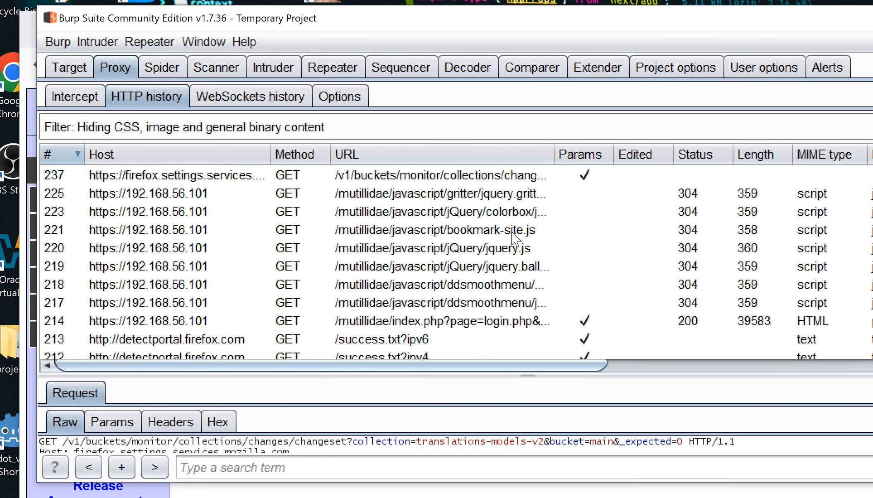
scroll(510, 236, "down", 3)
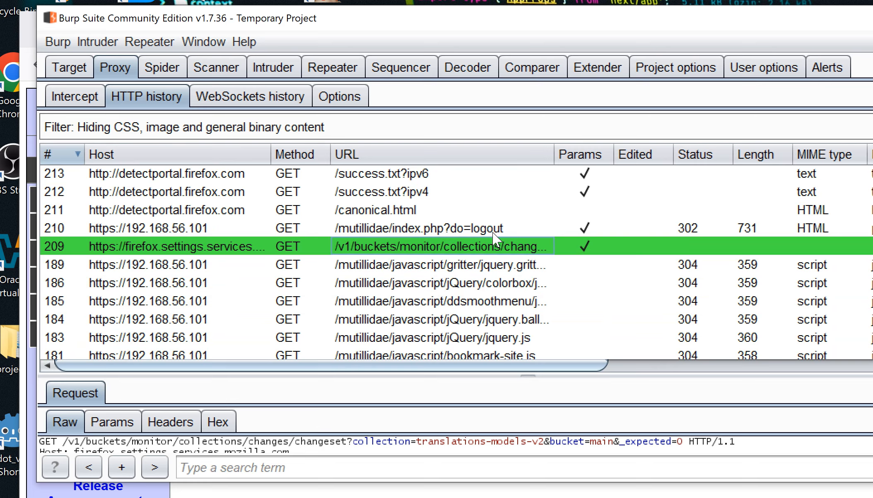
scroll(493, 235, "down", 3)
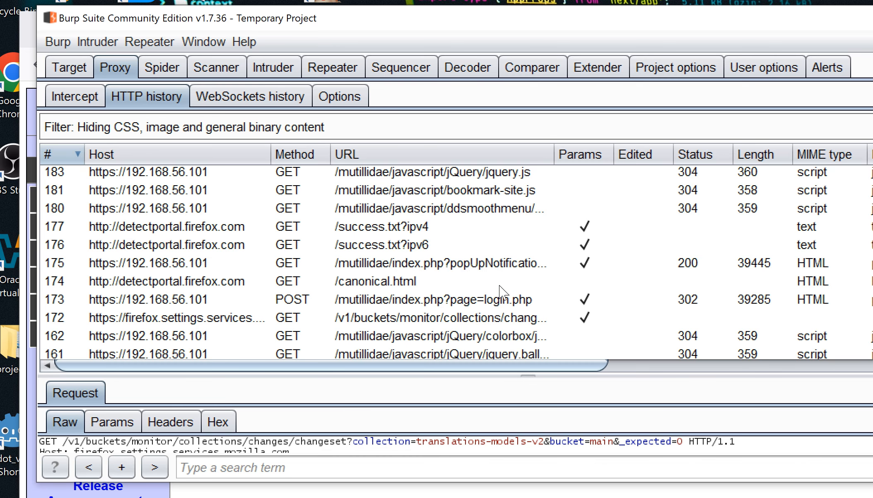
left_click(502, 263)
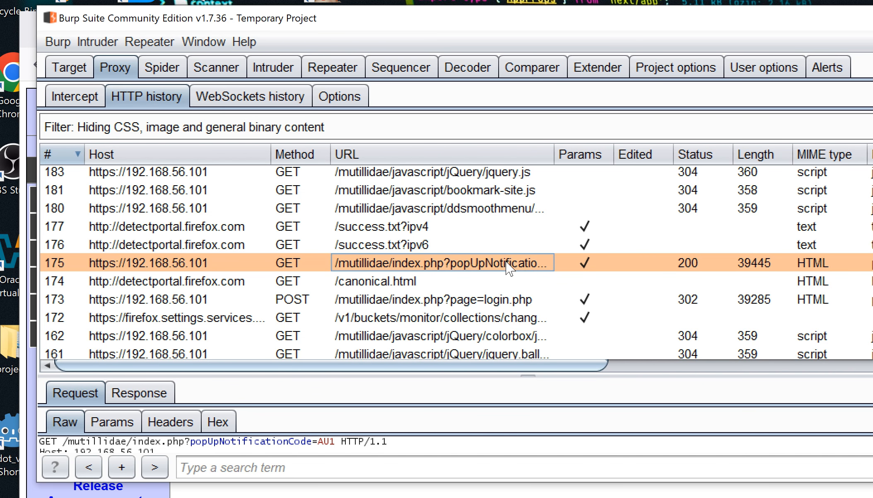
Widen the HTTP history URL column so the full request paths are visible.
scroll(493, 221, "up", 2)
scroll(493, 221, "up", 2)
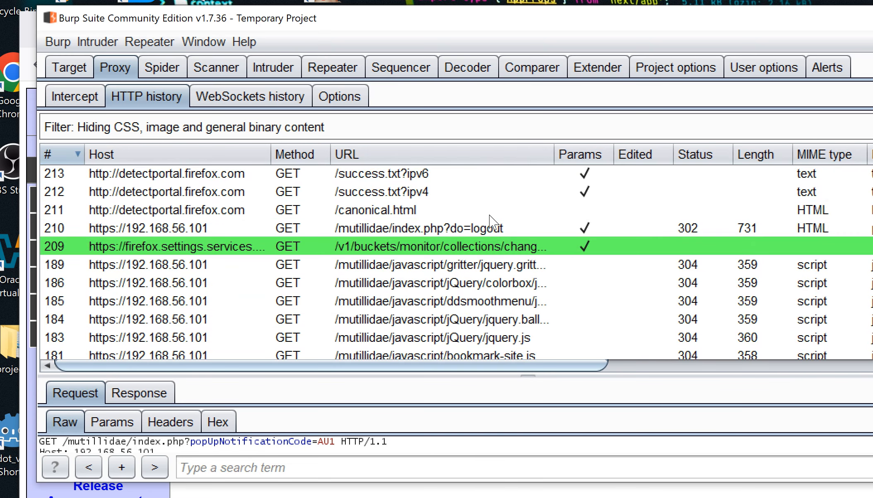
scroll(490, 215, "down", 5)
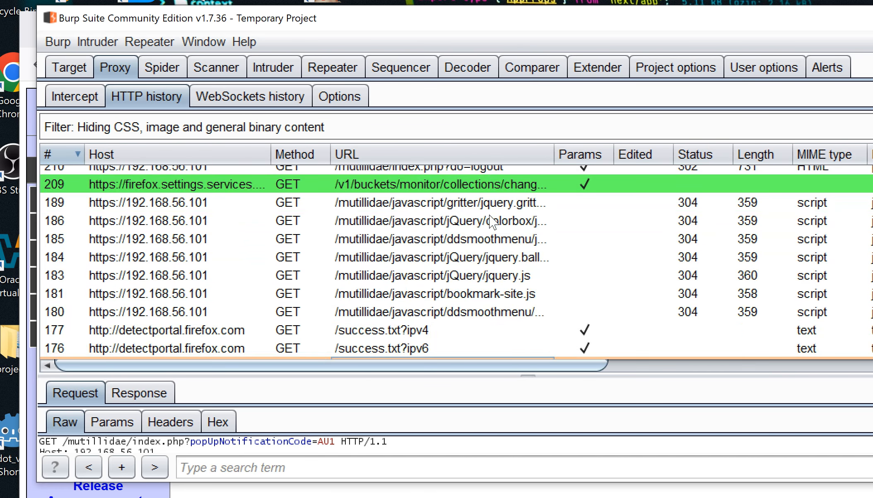
scroll(490, 215, "down", 4)
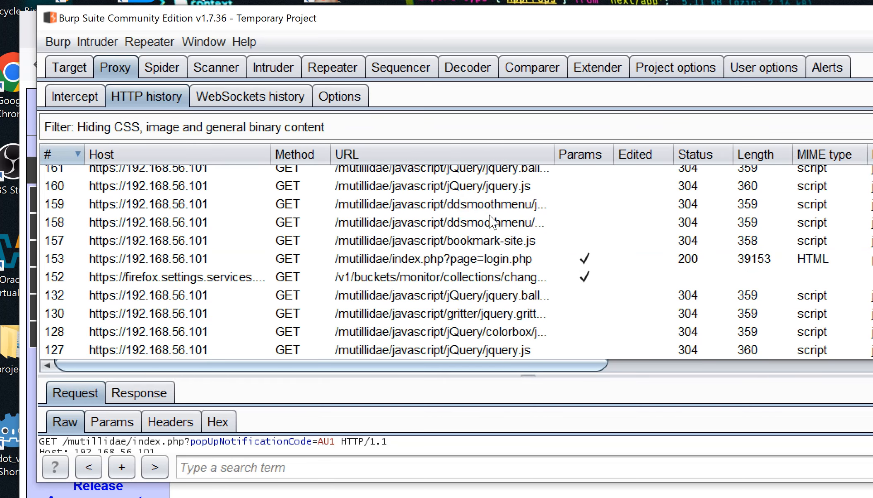
scroll(490, 219, "up", 1)
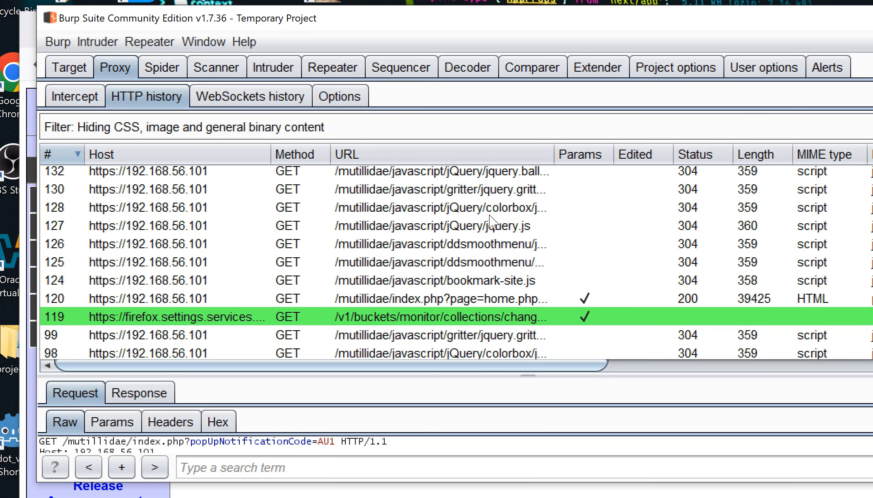
scroll(490, 219, "down", 1)
scroll(489, 220, "up", 7)
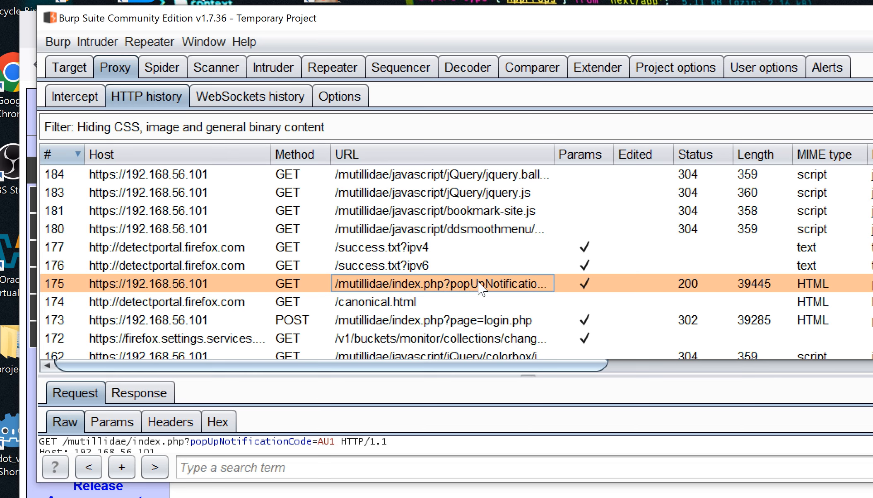
left_click_drag(551, 158, 635, 170)
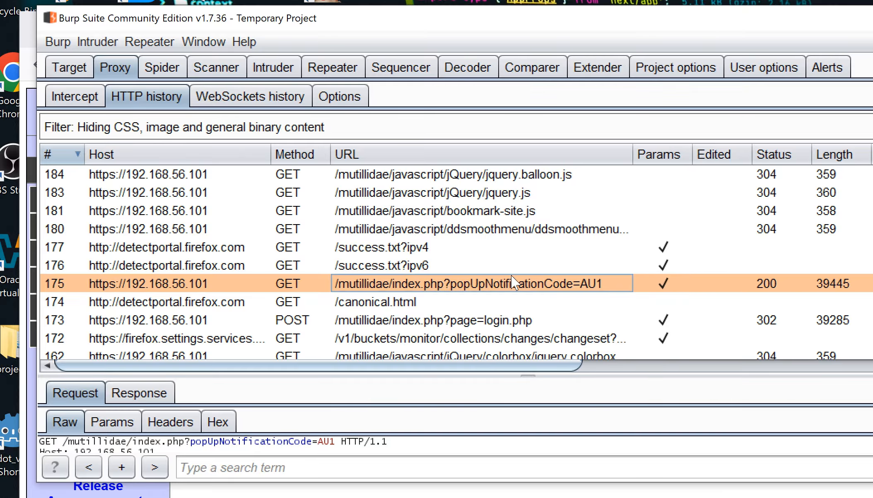
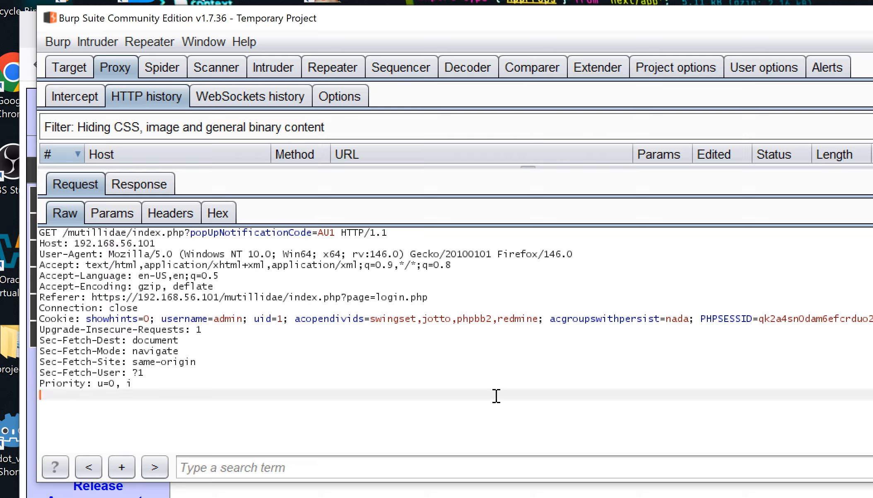
Send the /mutillidae/index.php GET request from the HTTP history editor to Repeater, then to Comparer.
right_click(496, 395)
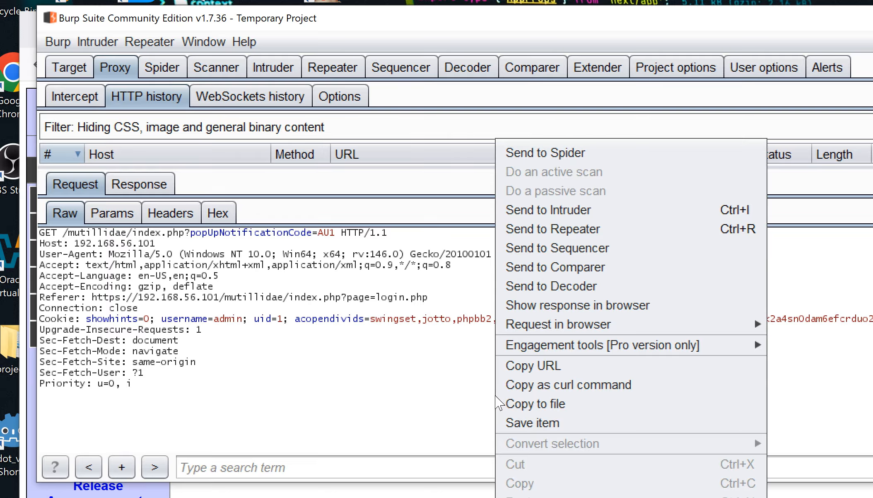
left_click(534, 231)
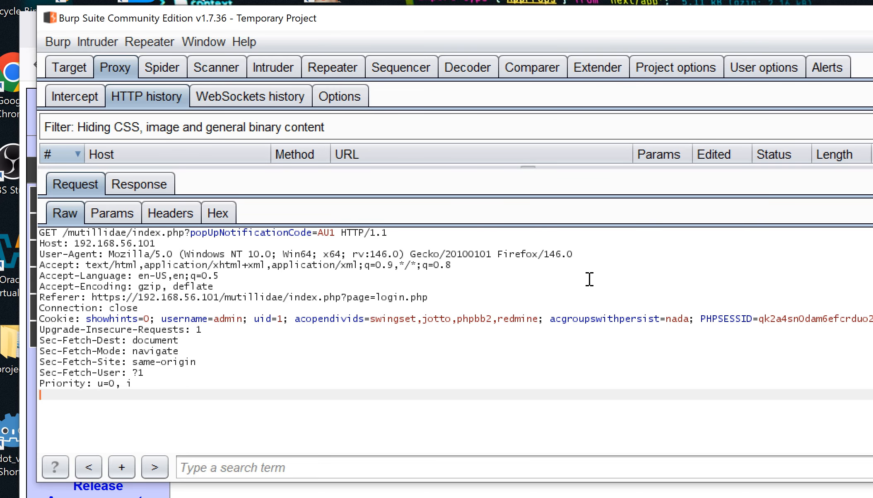
left_click(595, 352)
right_click(595, 353)
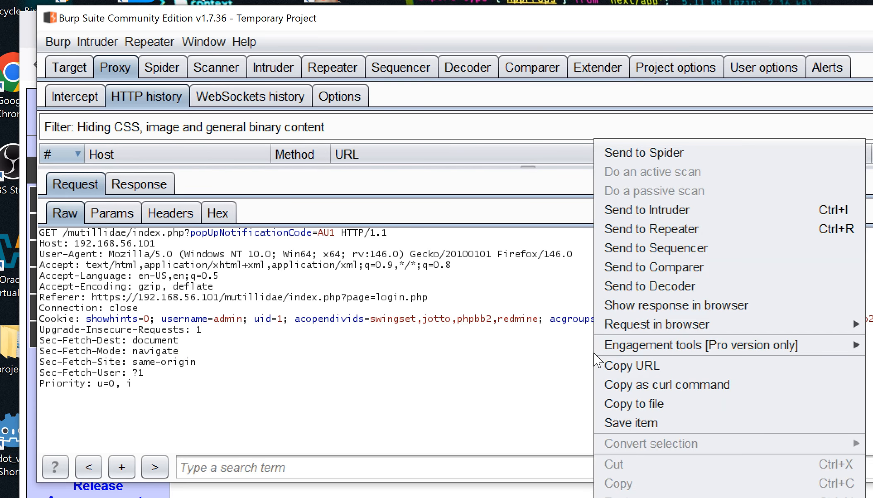
left_click(651, 268)
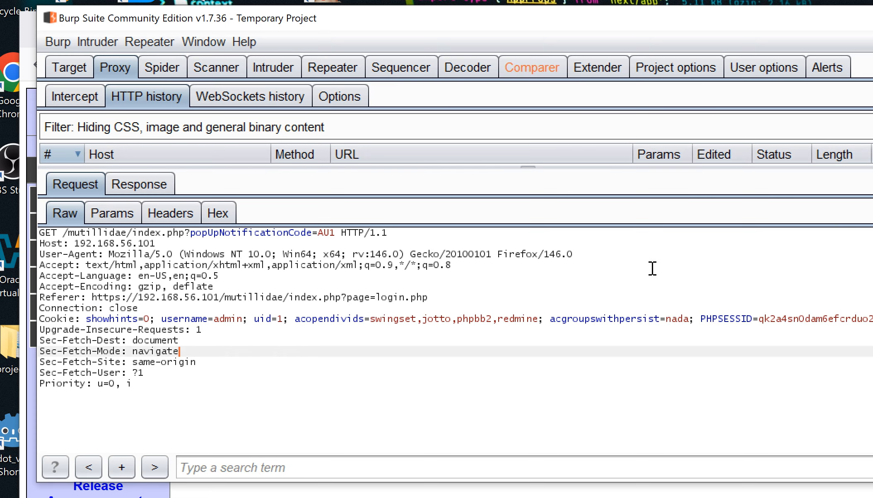
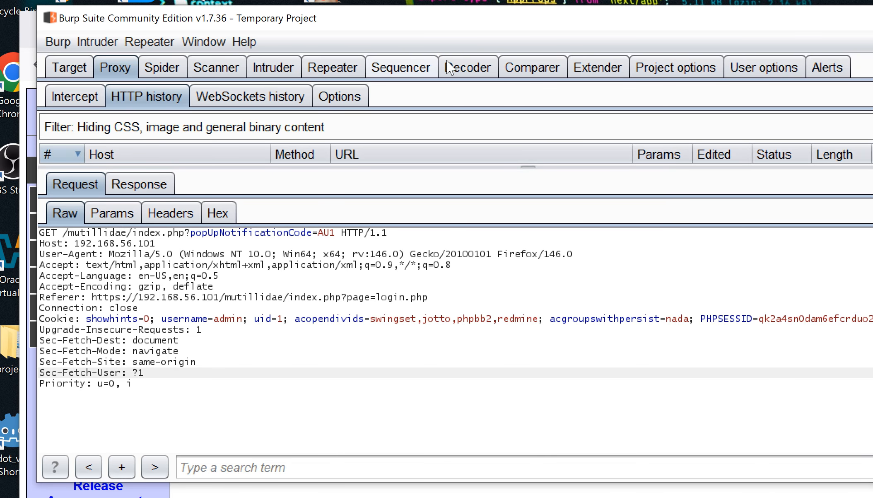
In Comparer, pick the 725-byte request as item 1 and the 707-byte request as item 2.
left_click(523, 67)
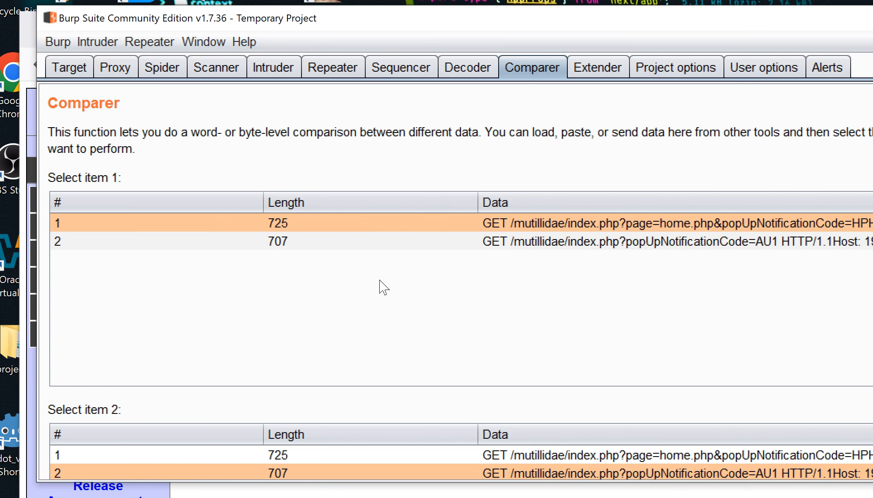
left_click(419, 242)
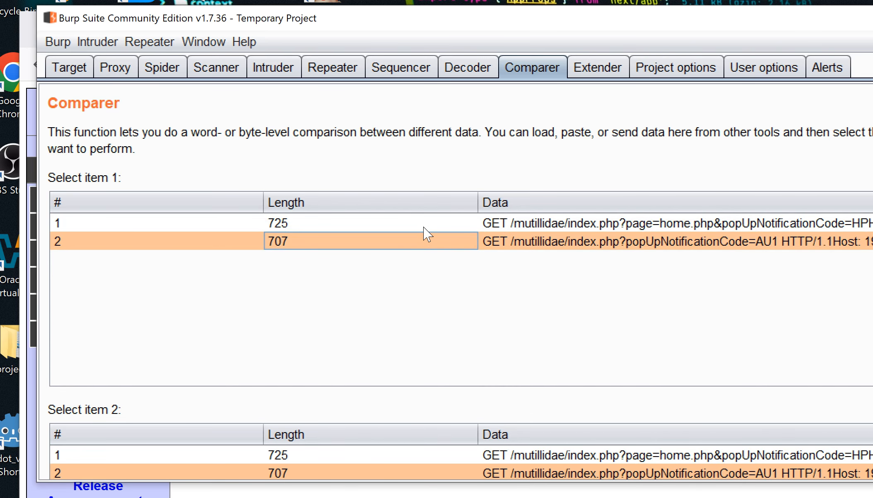
left_click(424, 225)
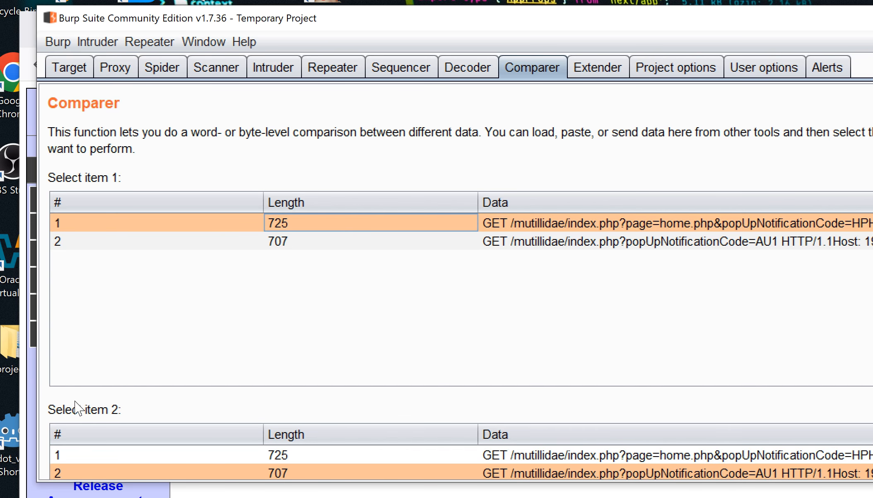
left_click(211, 460)
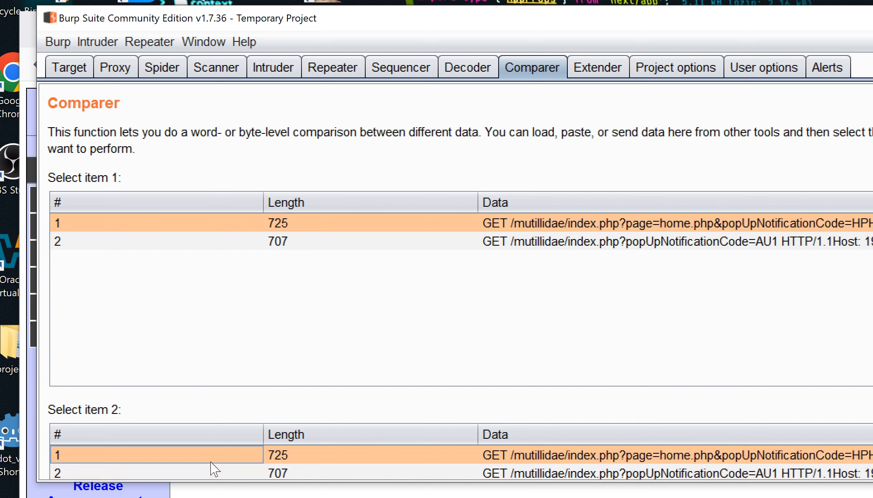
left_click(241, 473)
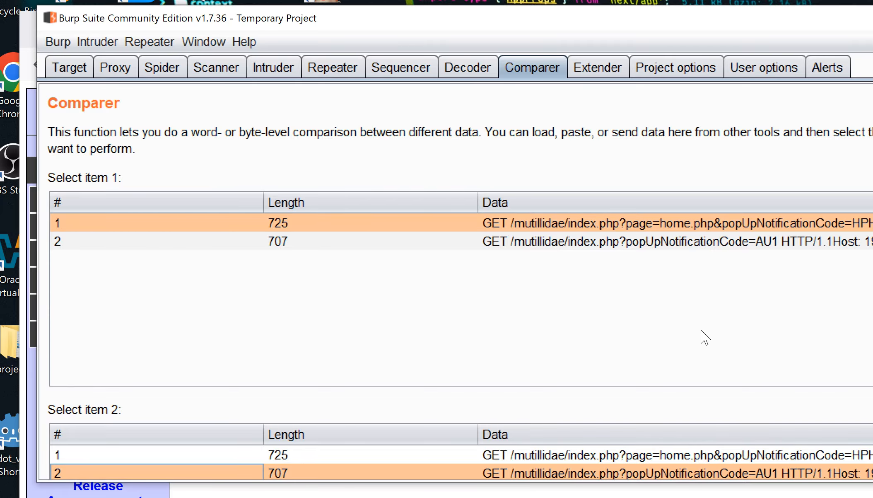
Run a word-level comparison of the 725-byte and 707-byte /mutillidae/index.php requests.
scroll(704, 337, "down", 4)
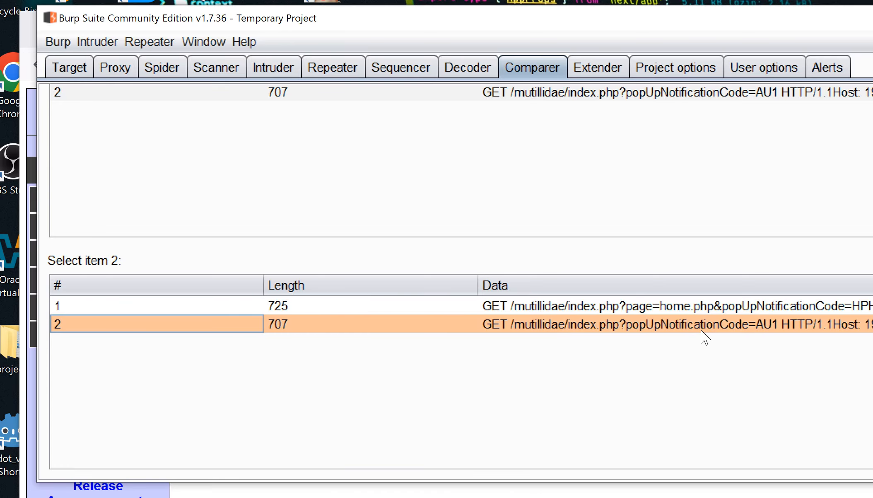
left_click_drag(750, 16, 578, 8)
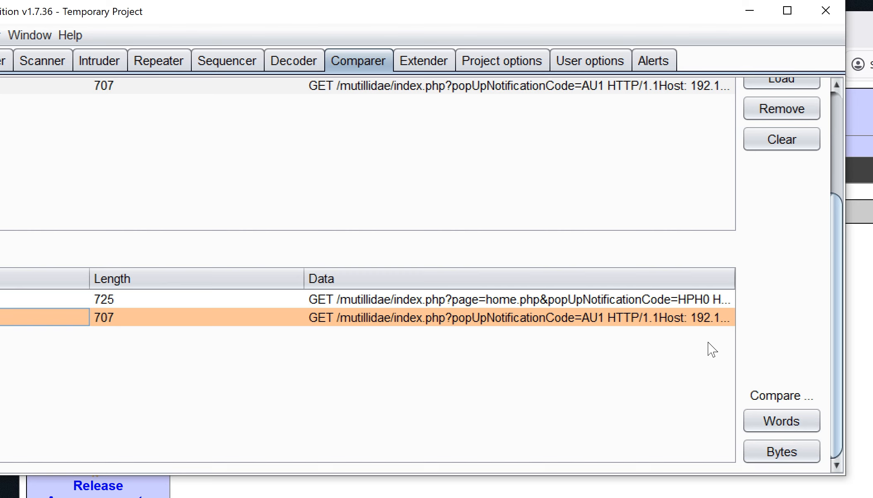
left_click(775, 427)
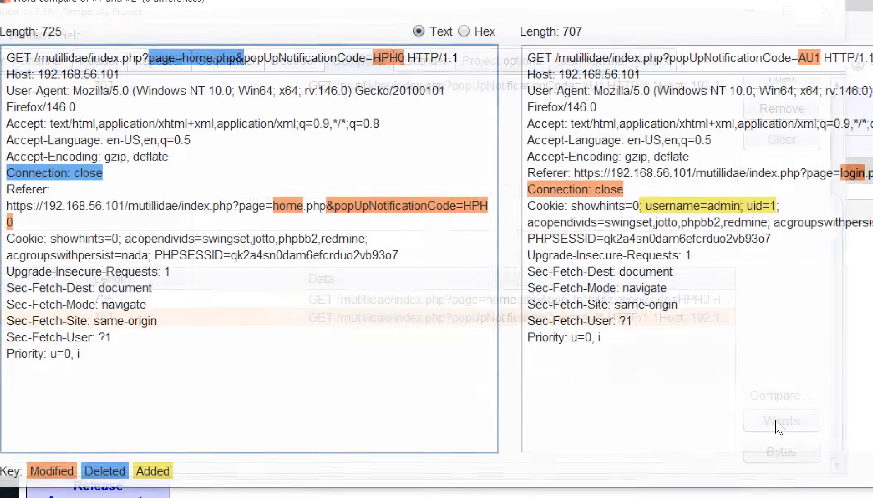
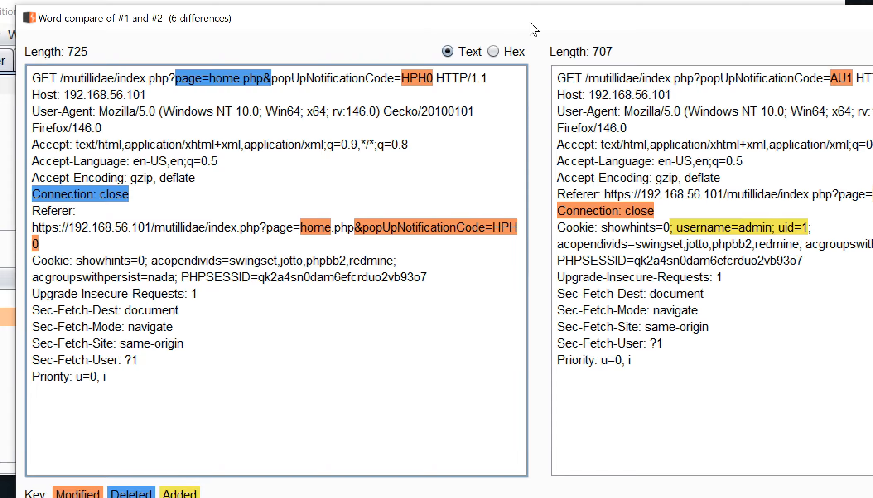
left_click_drag(521, 19, 516, 24)
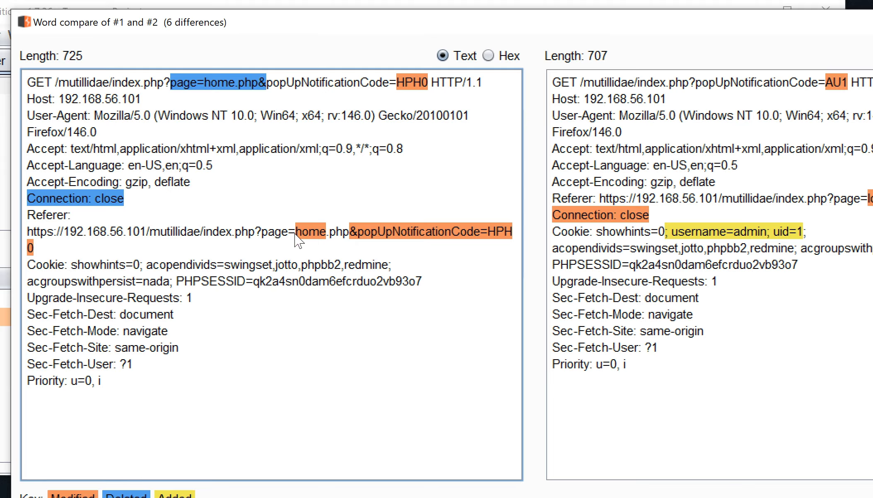
left_click_drag(27, 219, 73, 225)
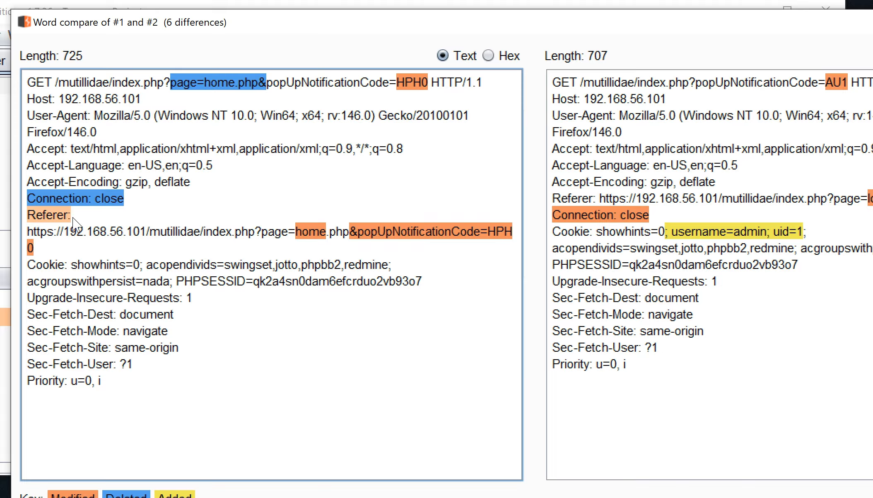